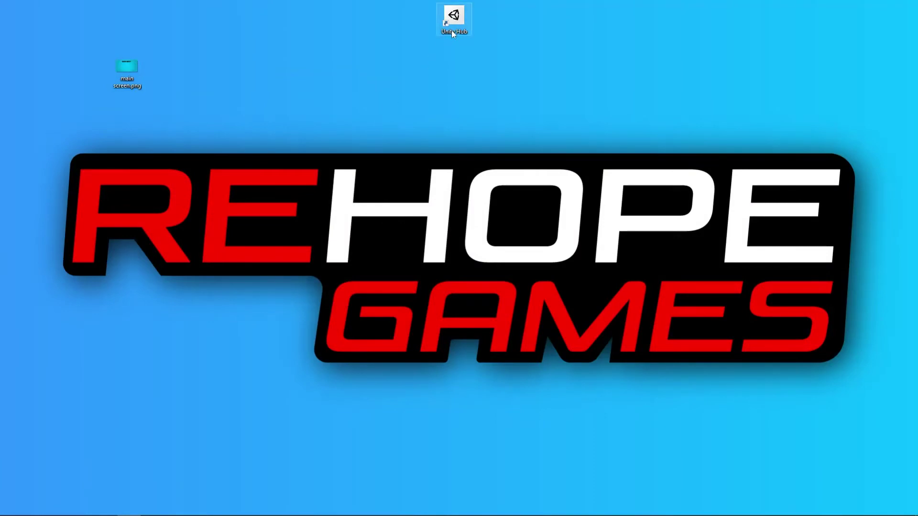
Launch Unity Hub and start creating a new project from the projects list
double_click(453, 32)
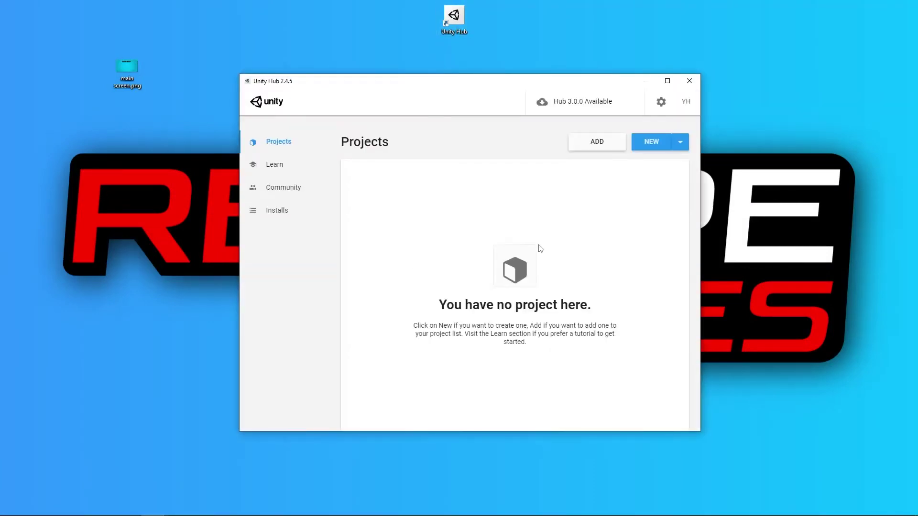
click(278, 169)
click(283, 147)
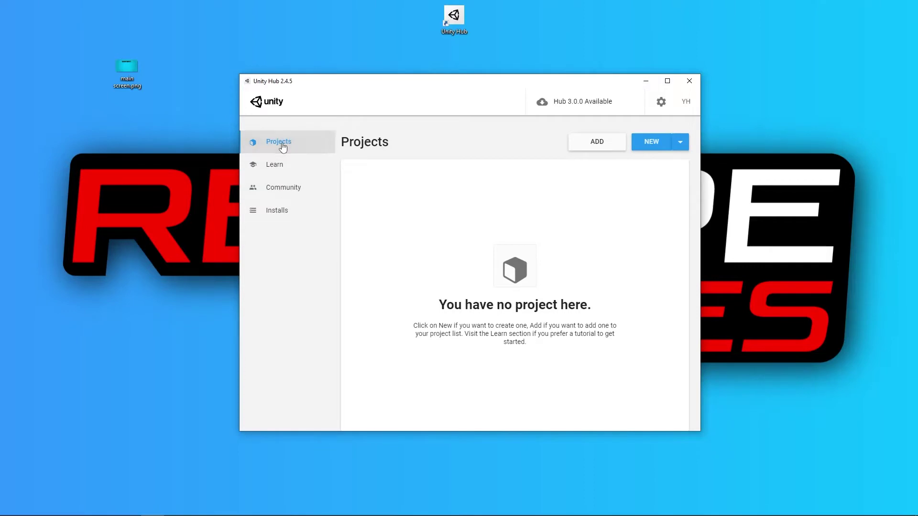
click(662, 148)
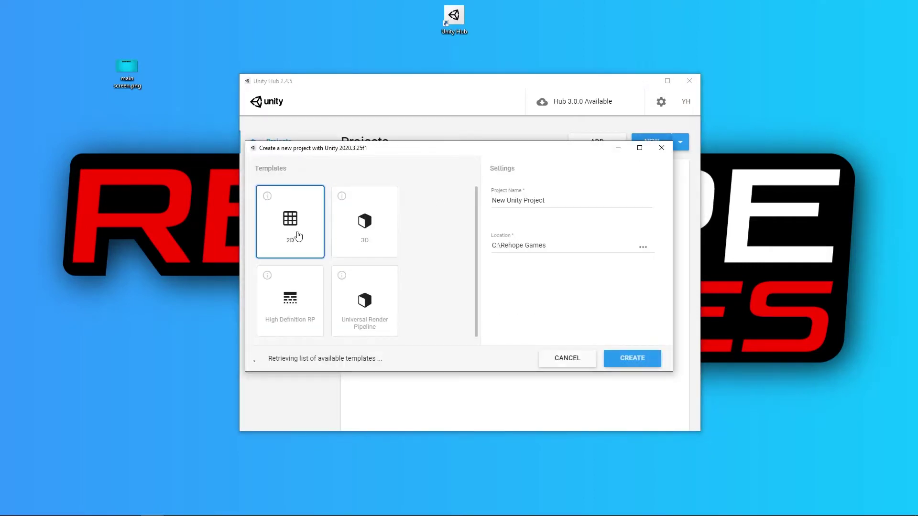
Choose the 2D template and name the project "Our First Project"
click(303, 230)
drag(553, 202, 484, 208)
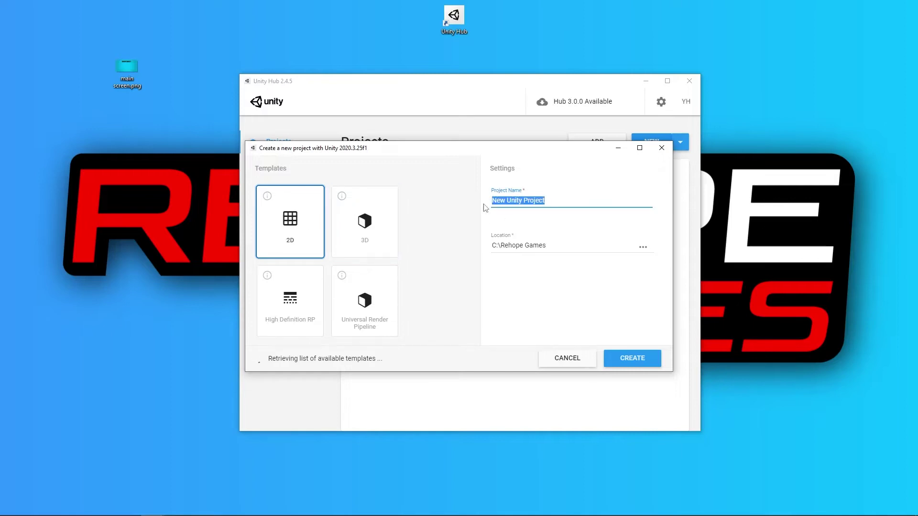
key(BackSpace)
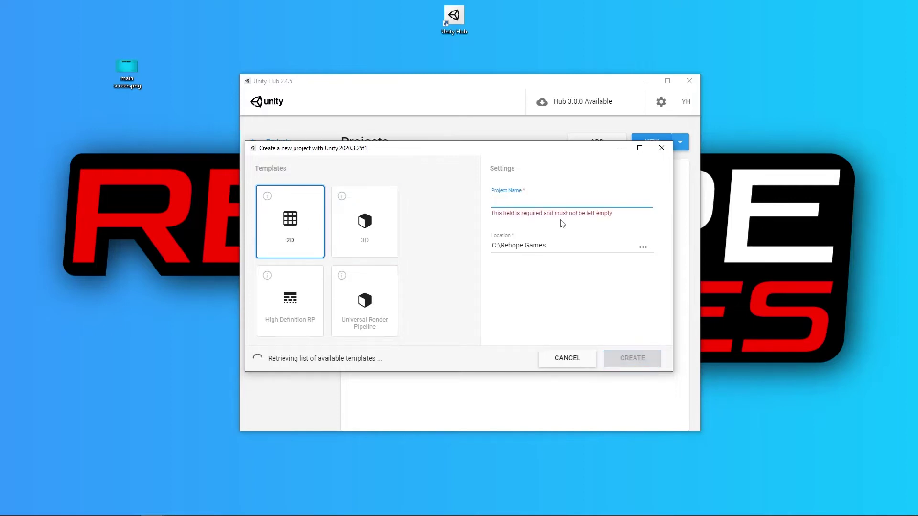
text(Our )
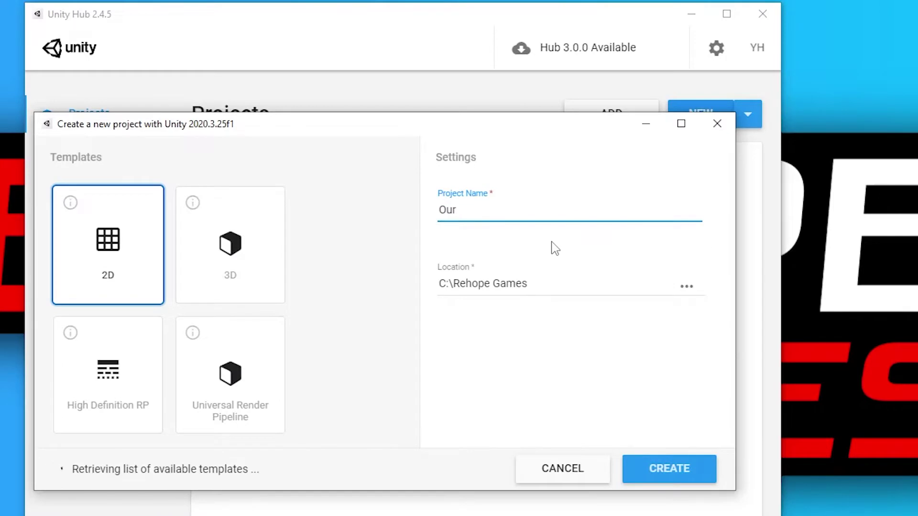
text(First Pro)
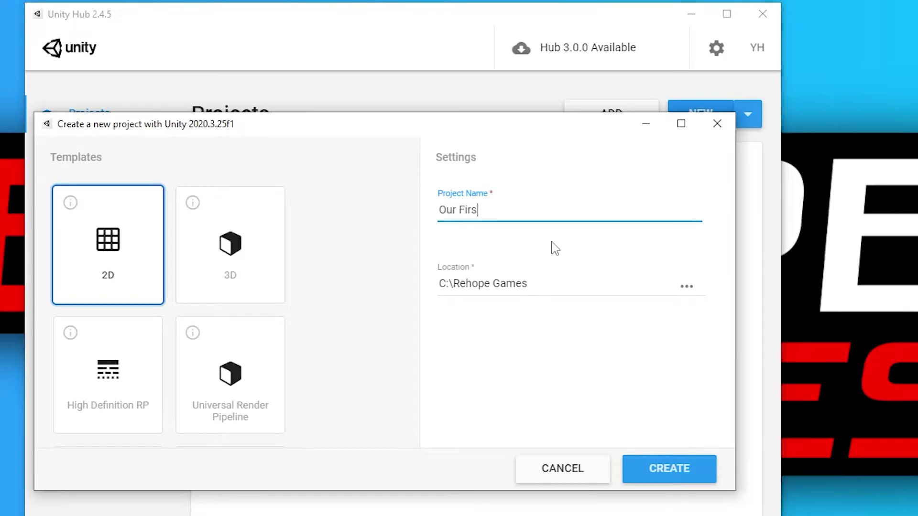
text(ject)
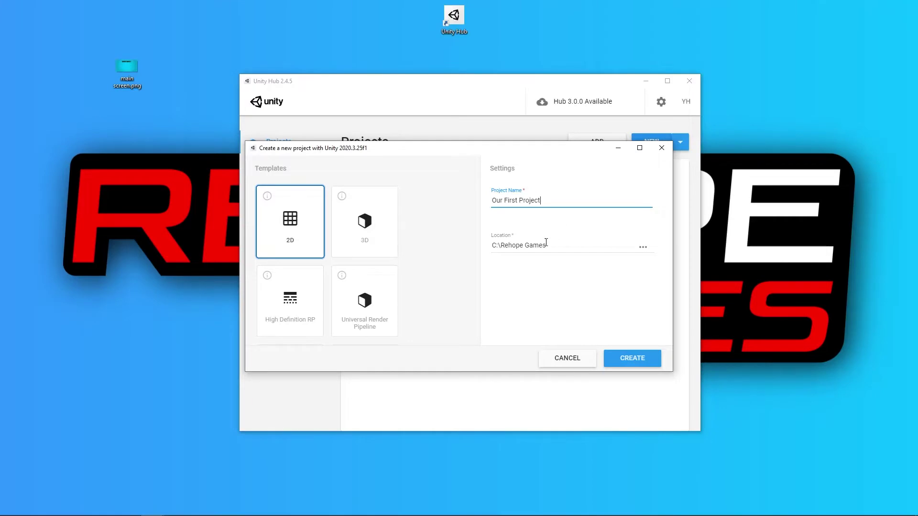
Set the project location to the Rehope Games folder on drive C and create the project
click(643, 246)
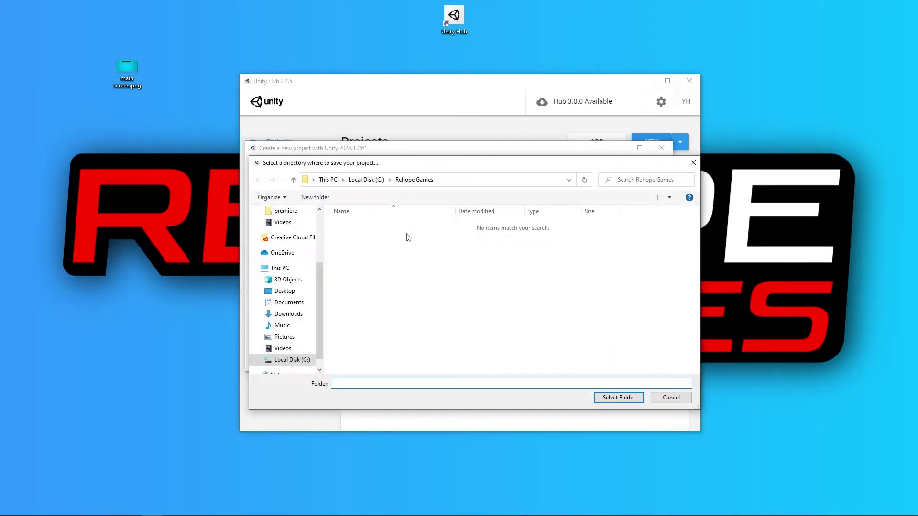
click(368, 179)
click(378, 305)
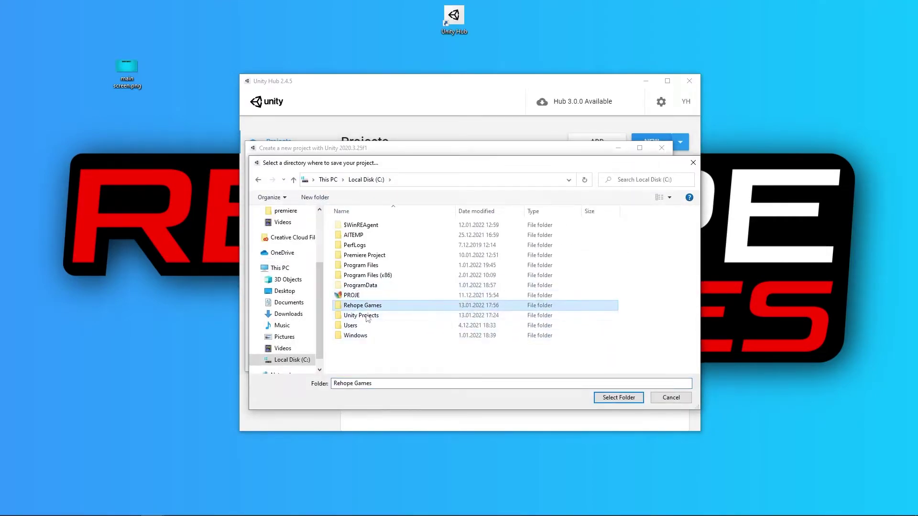
click(618, 397)
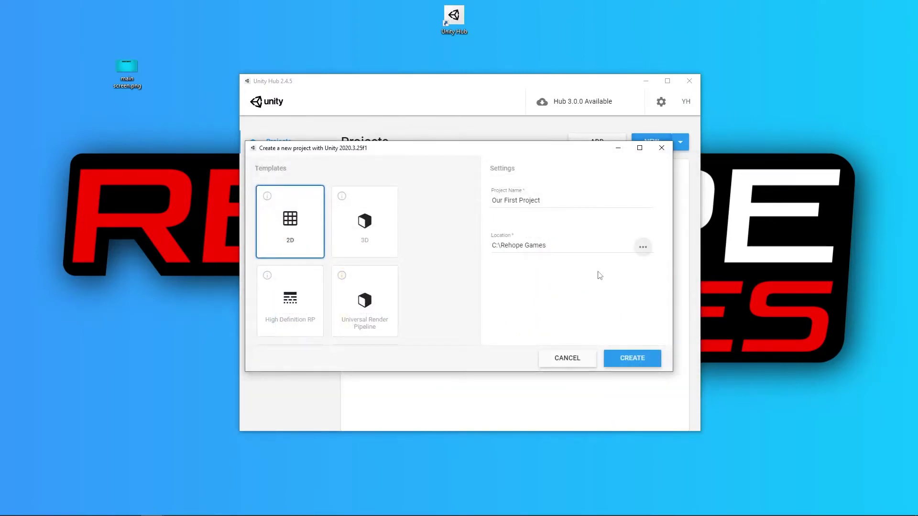
click(644, 368)
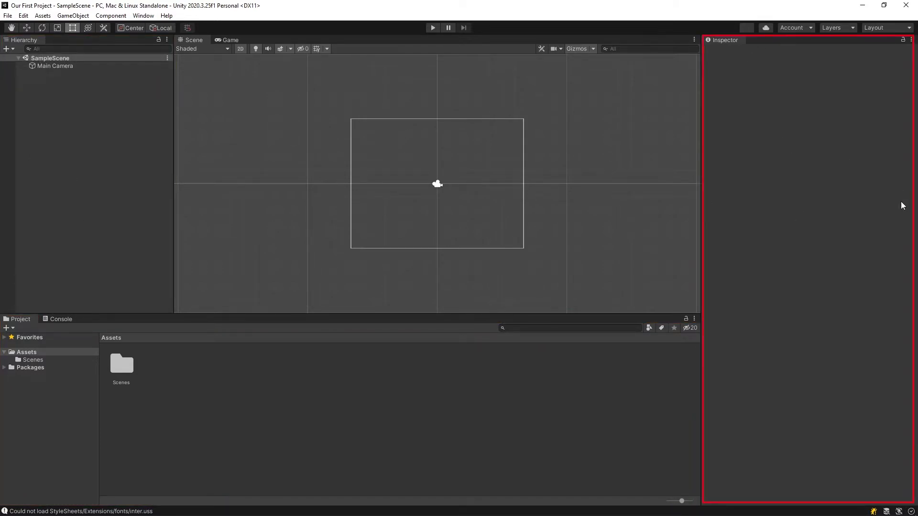
Look at the Game view, return to the Scene view and check the project's asset browser
click(227, 41)
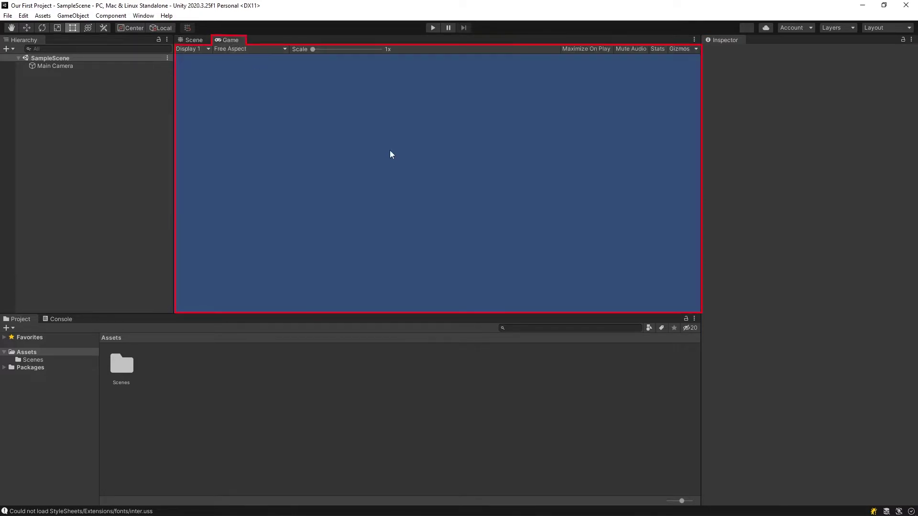
click(190, 40)
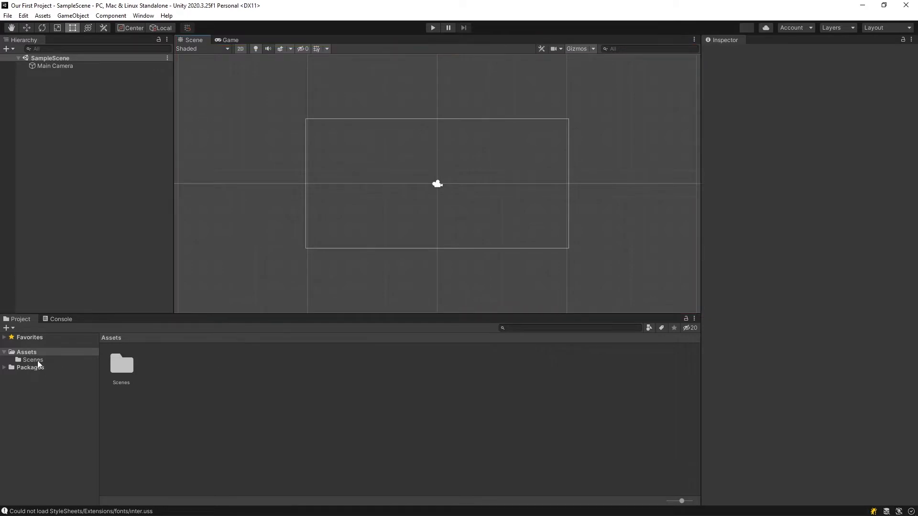
click(43, 319)
click(25, 318)
Import "main screen.png" from the 1x desktop folder as a new asset in the Assets folder and expand it
right_click(190, 392)
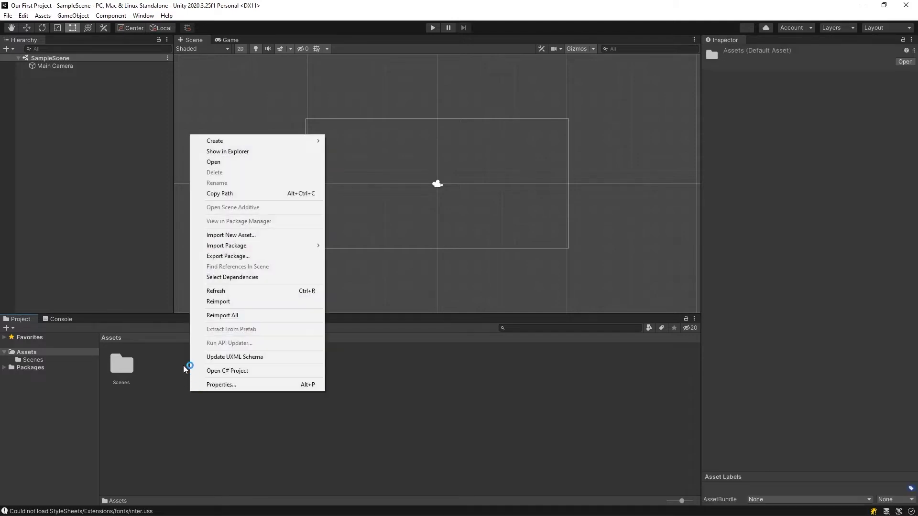
click(254, 237)
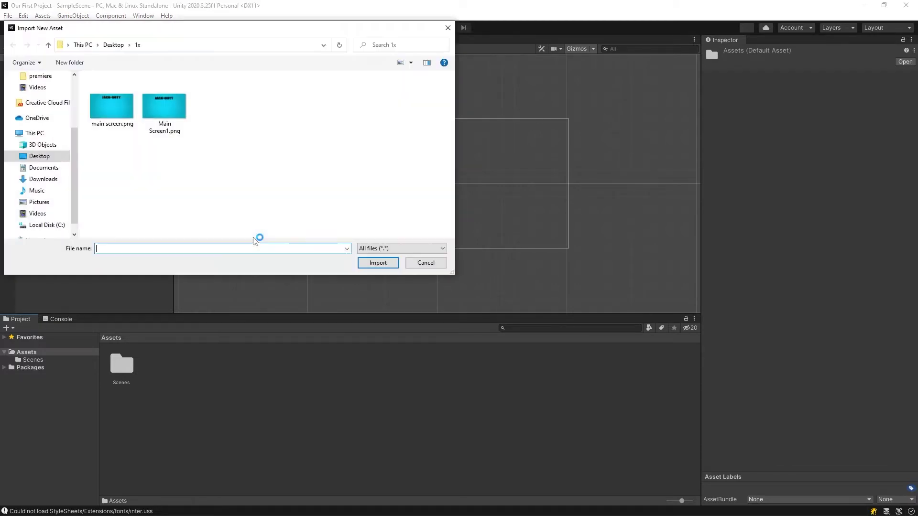
click(113, 123)
click(379, 263)
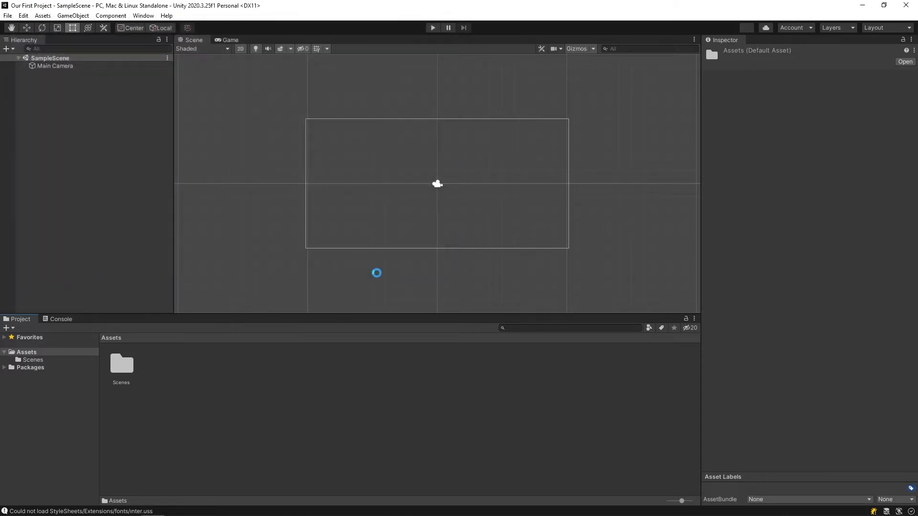
click(173, 364)
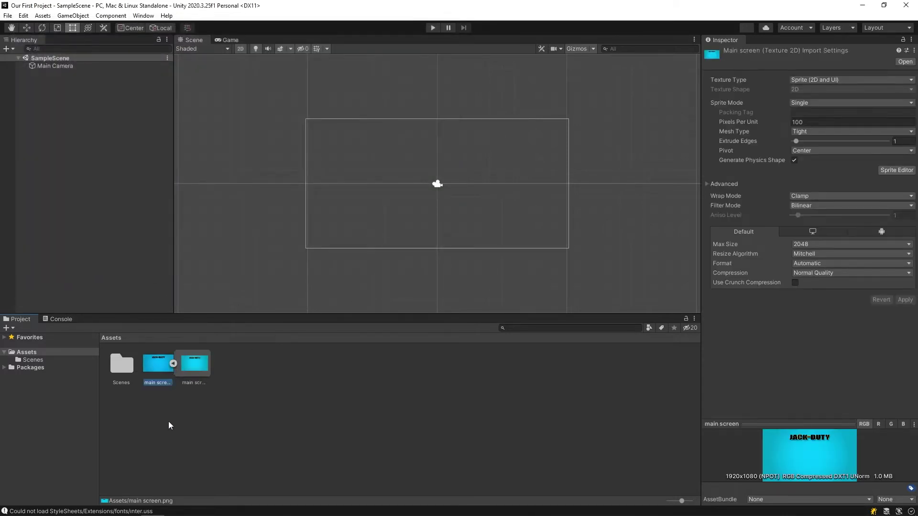
click(179, 440)
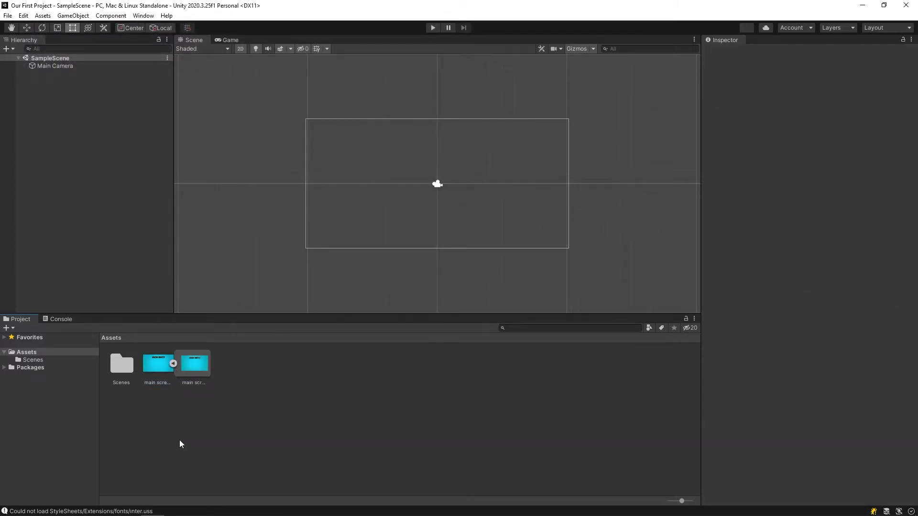
Delete the imported main screen image from the project's Assets folder
click(164, 372)
key(Delete)
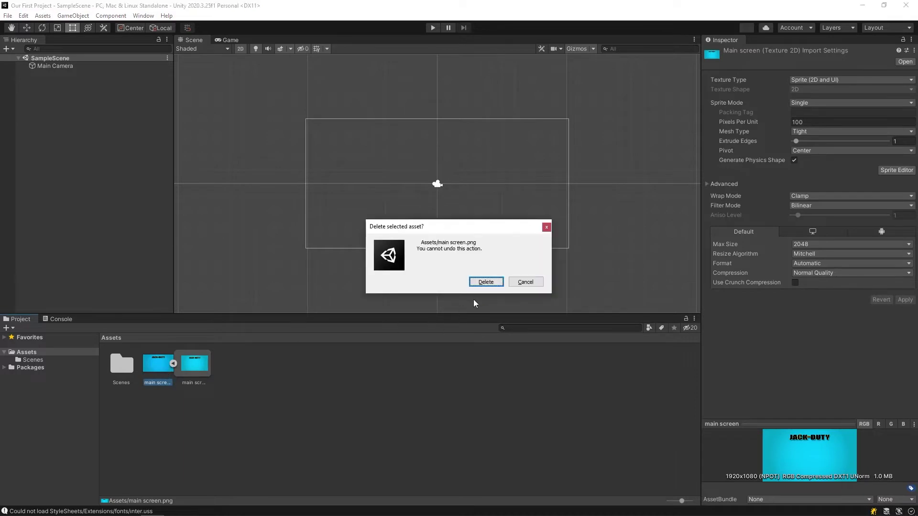
click(485, 282)
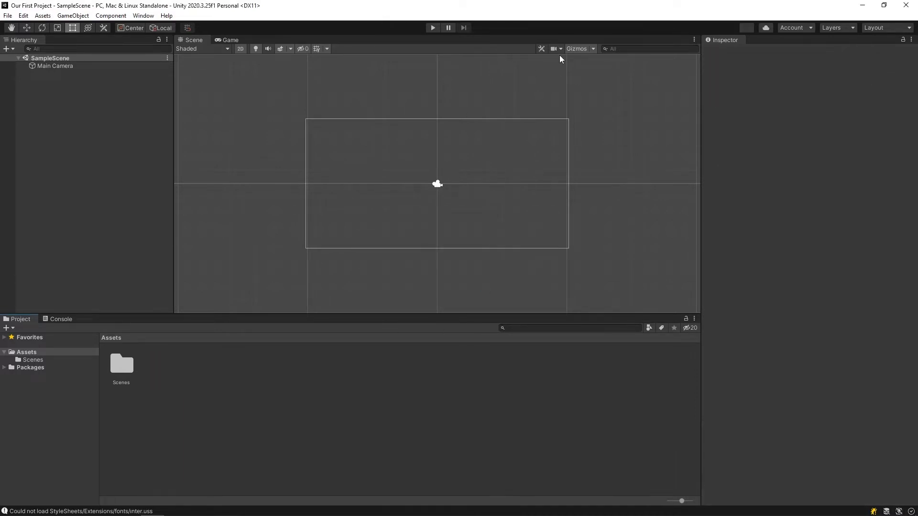
Bring "main screen.png" from the desktop directly into the Assets folder and maximize the editor window again
drag(431, 7, 639, 31)
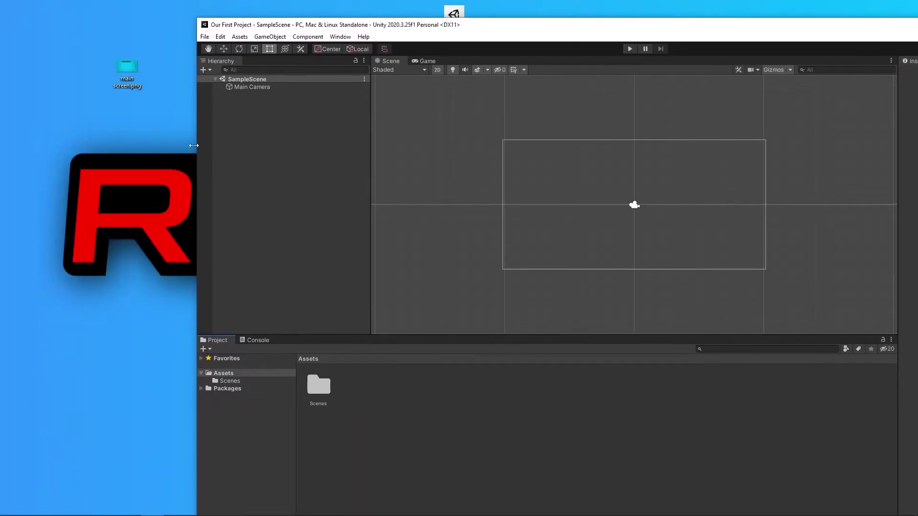
drag(137, 81, 390, 443)
click(370, 385)
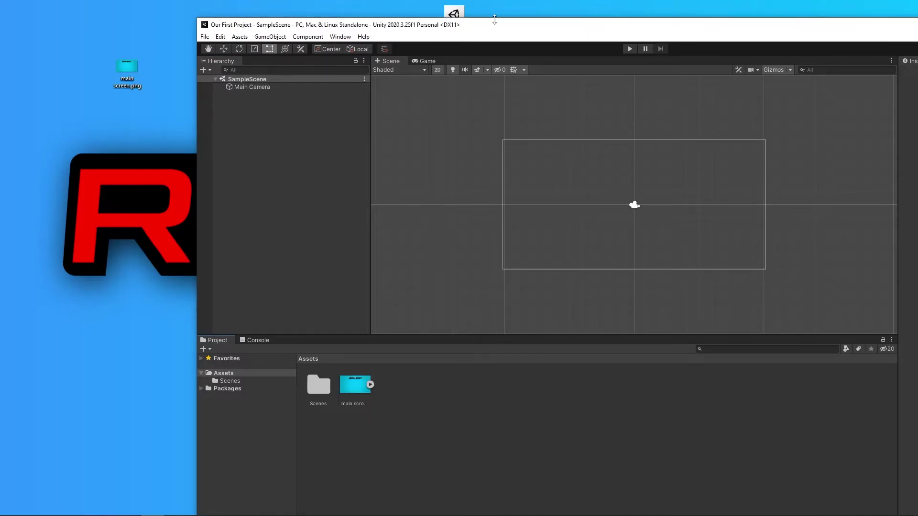
double_click(508, 25)
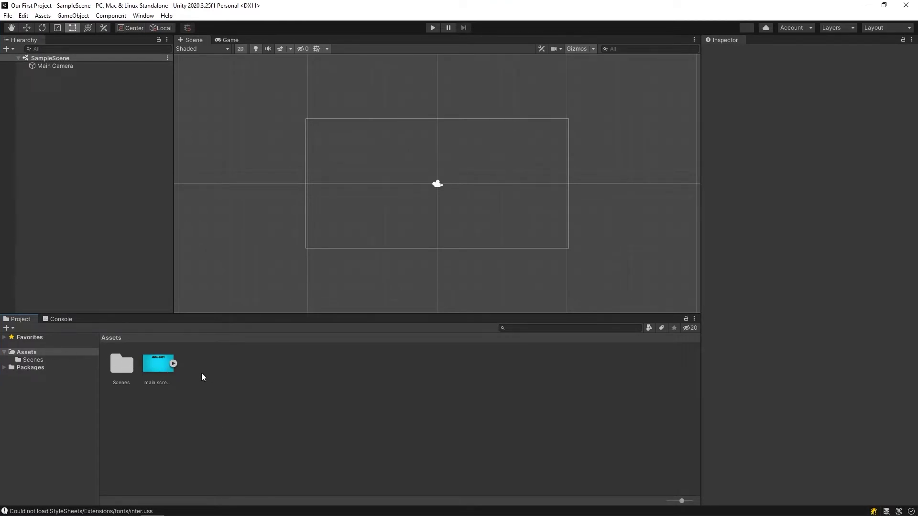
Create a new folder named Sounds in the Assets folder
right_click(223, 417)
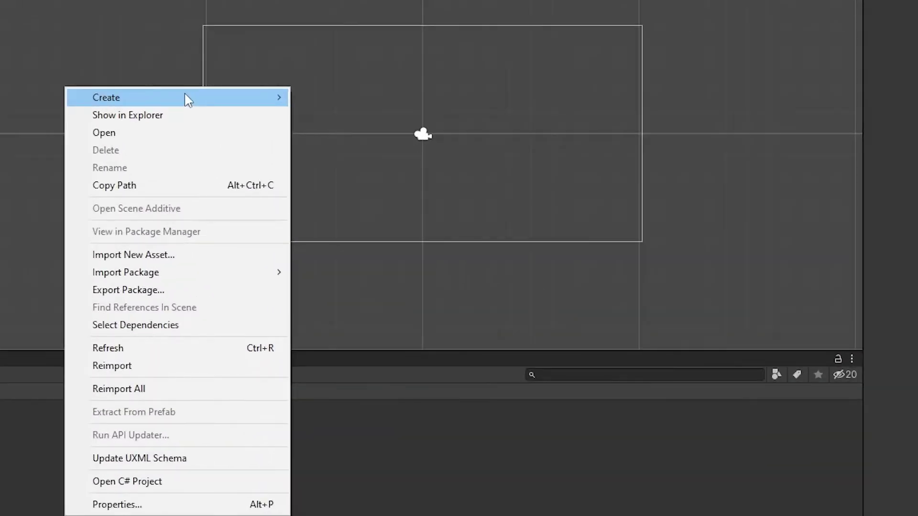
mouse_move(297, 158)
click(334, 43)
text(Solnds)
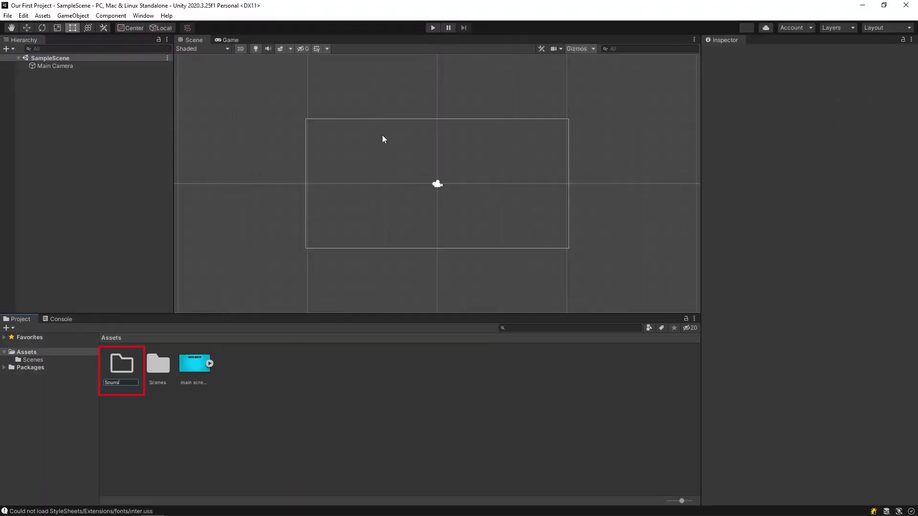
key(Return)
Create a second new folder named Sprites in the Assets folder
right_click(225, 423)
mouse_move(287, 172)
click(401, 129)
text(Sprites)
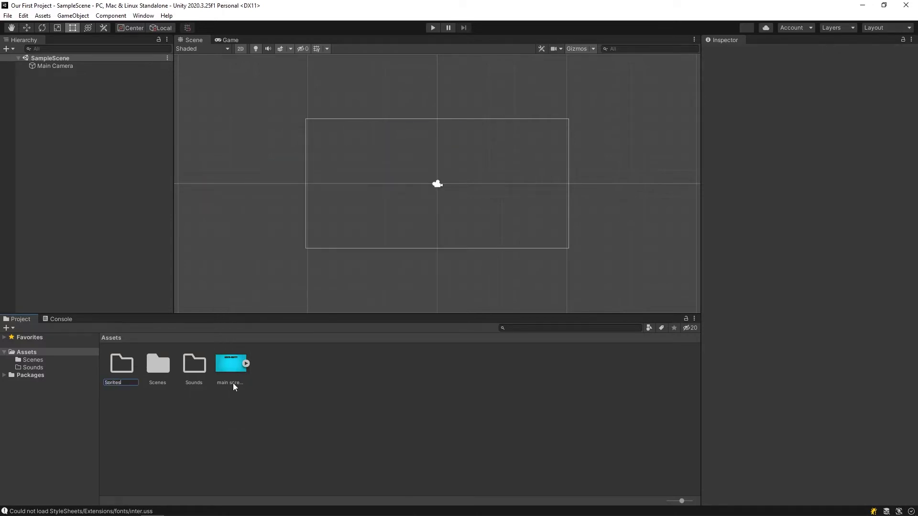
key(Return)
click(175, 423)
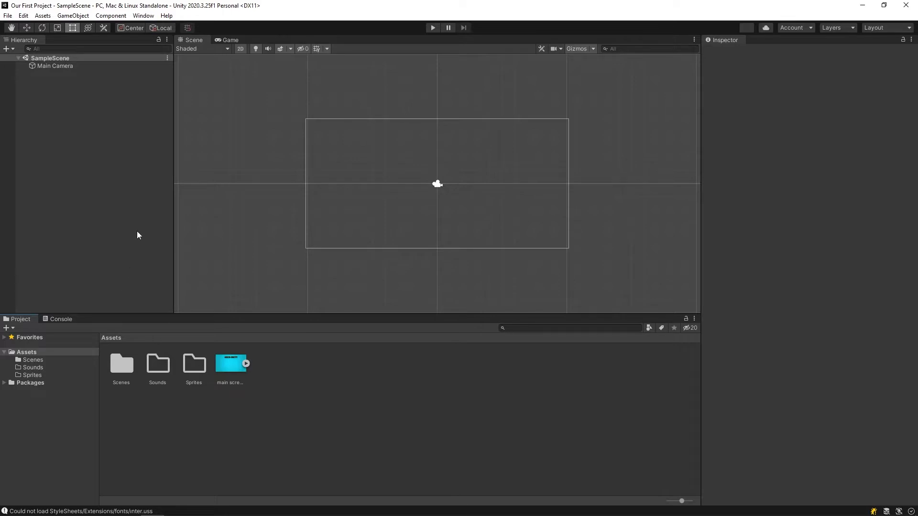
Create a 2D circle sprite in the Assets folder and keep its name as Circle
right_click(306, 393)
mouse_move(176, 85)
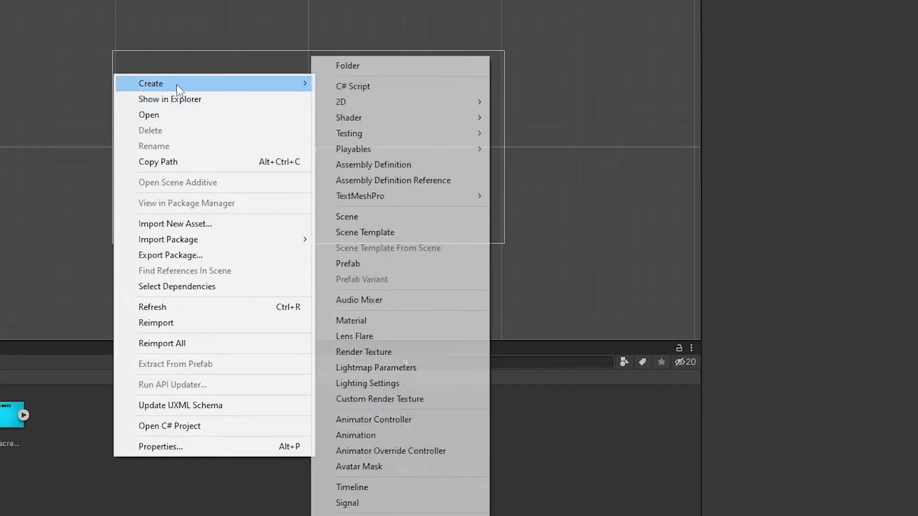
mouse_move(365, 102)
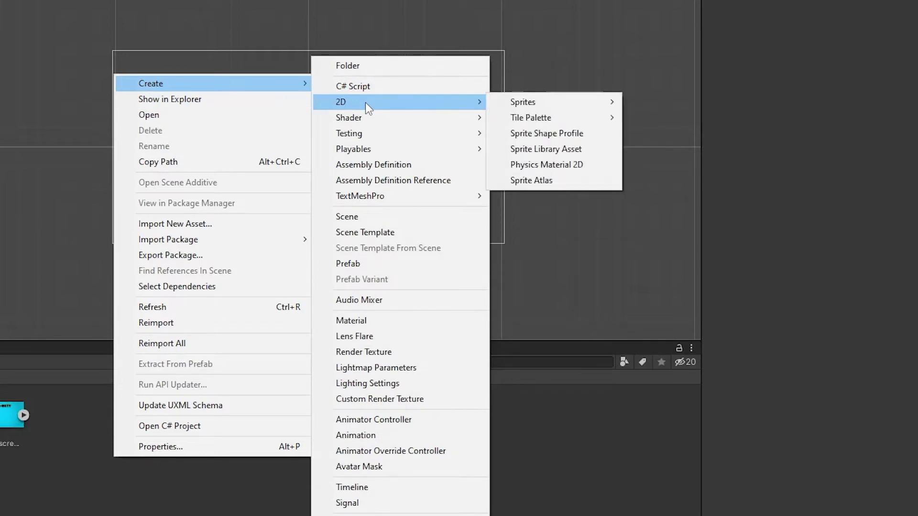
mouse_move(535, 102)
click(641, 118)
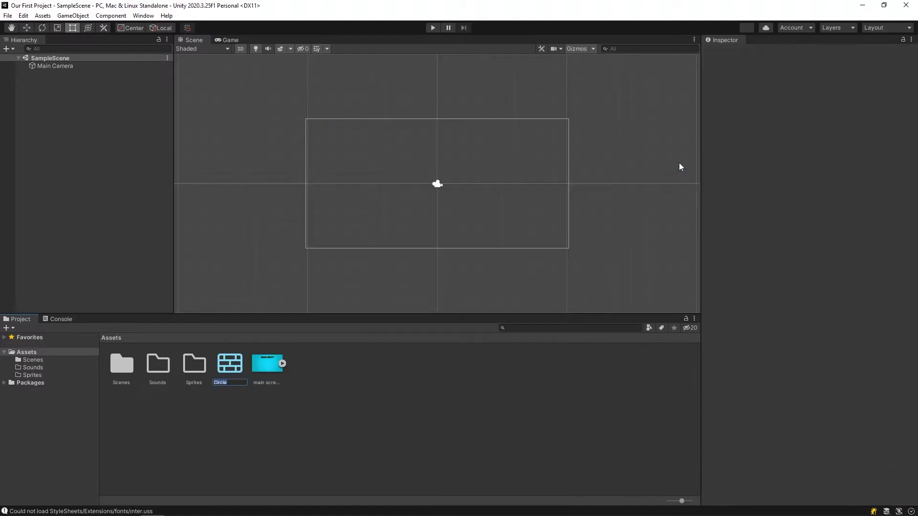
key(Return)
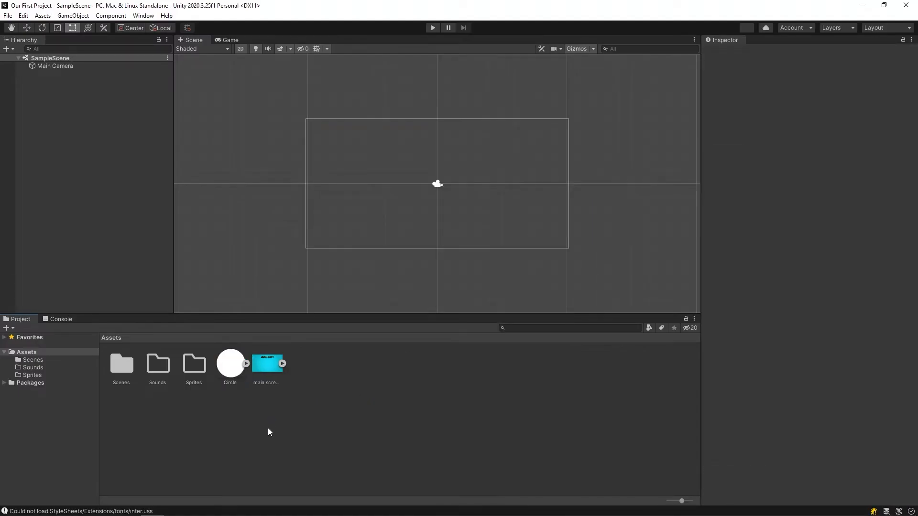
click(230, 433)
Add the Circle sprite to the scene through the object hierarchy and delete the added object
drag(233, 371, 67, 176)
click(501, 214)
click(53, 74)
key(w)
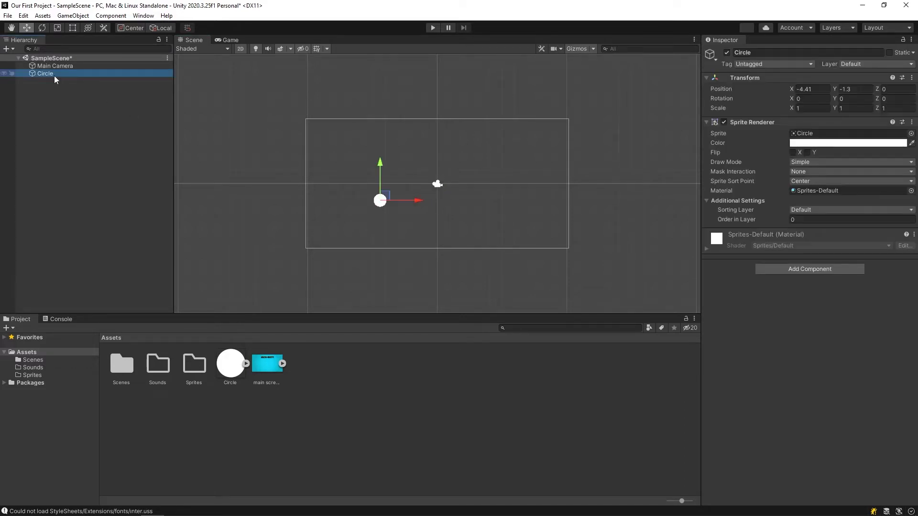
key(Delete)
Place the Circle sprite in the Scene view at about X -5.96, Y -2.26 and select the object
drag(230, 365, 362, 217)
click(74, 98)
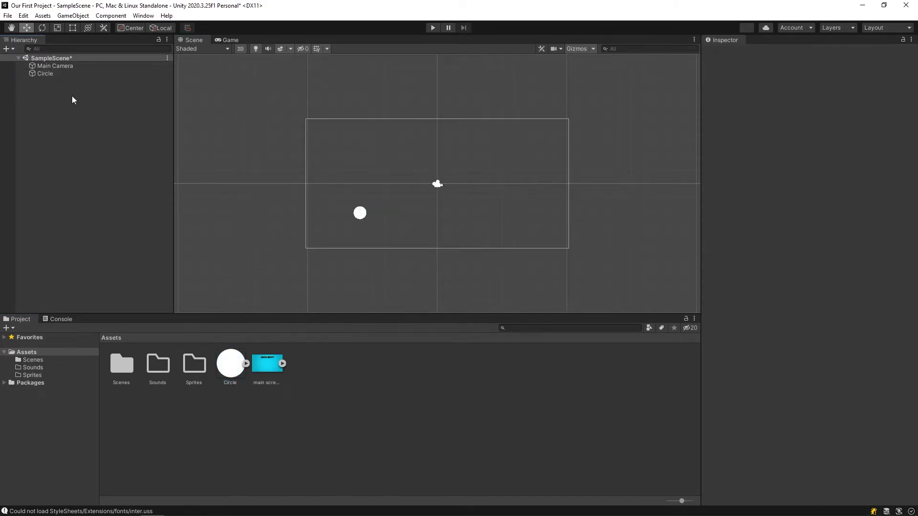
click(46, 75)
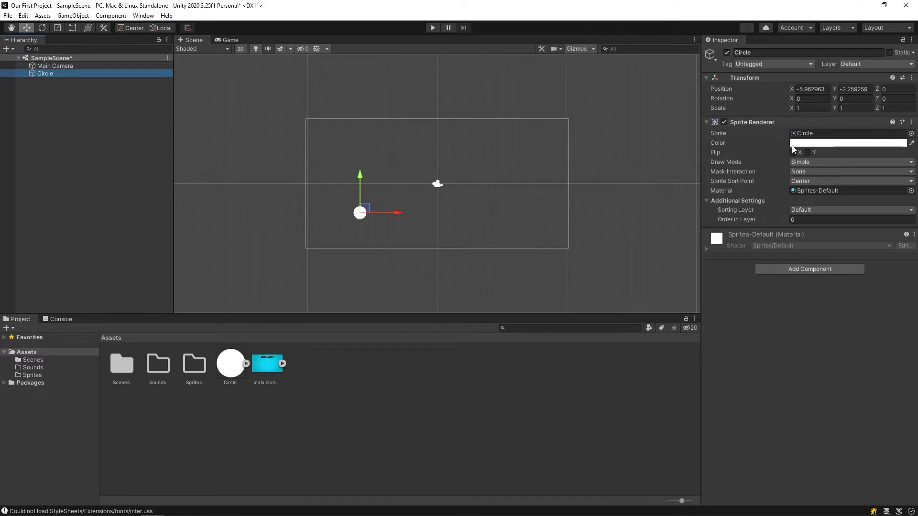
Set the Circle's Sprite Renderer color to a saturated orange and reselect the Circle object
click(841, 143)
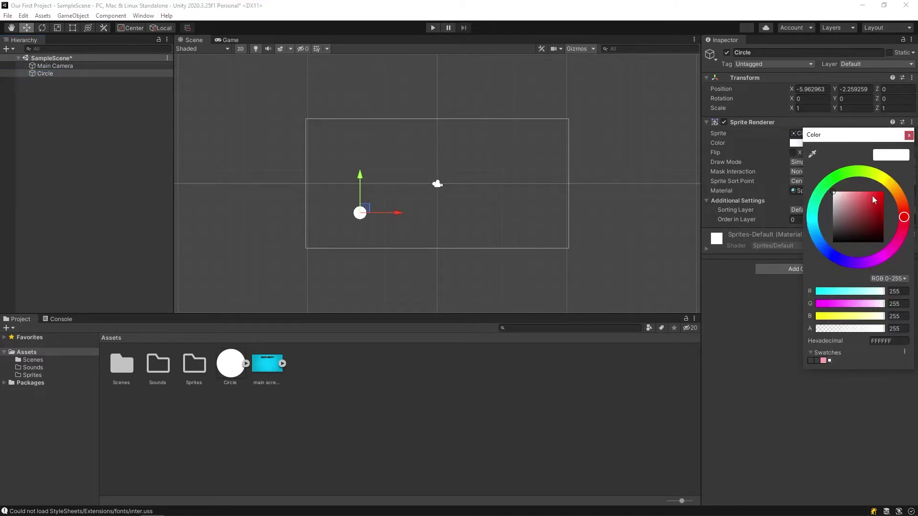
mouse_move(877, 200)
mouse_down()
mouse_move(875, 185)
mouse_move(899, 194)
mouse_move(882, 190)
mouse_up()
click(897, 190)
click(908, 135)
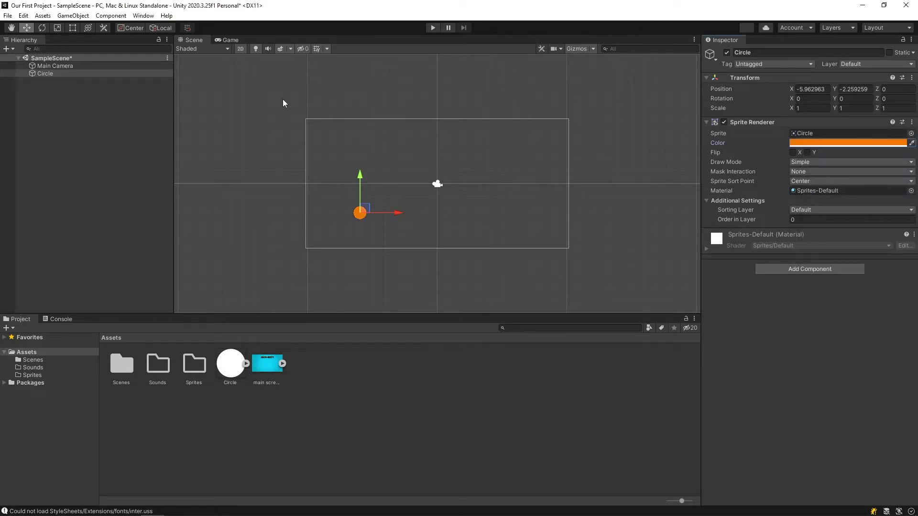
click(89, 74)
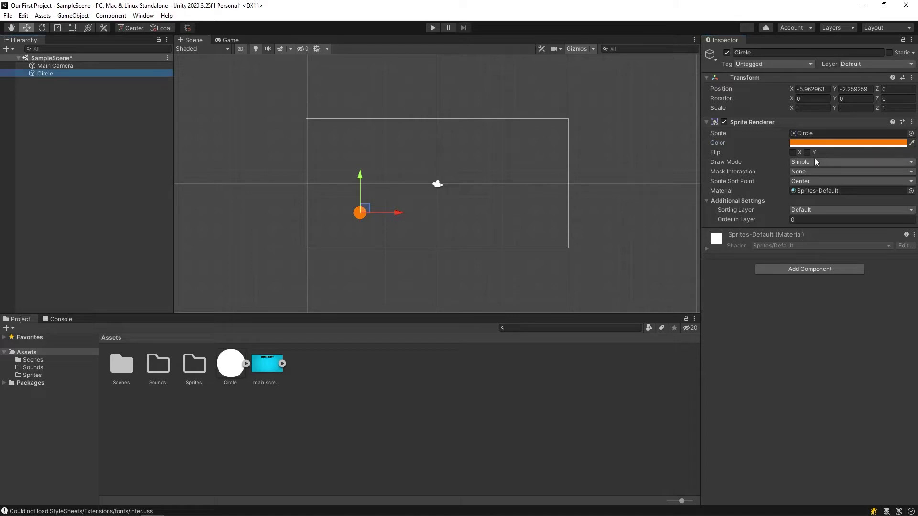
Move the Circle in the Scene view to about X -6.07, Y -2.04 and preview it in the Game view
click(199, 42)
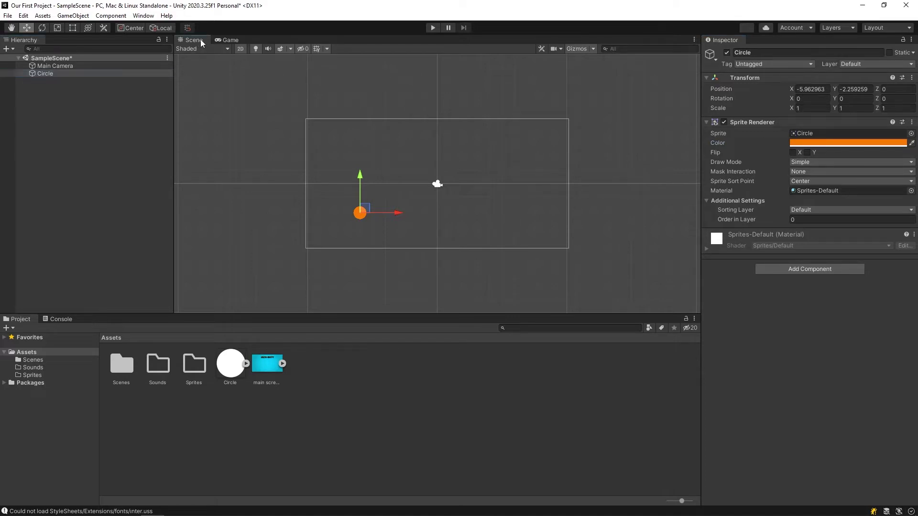
drag(378, 205, 377, 202)
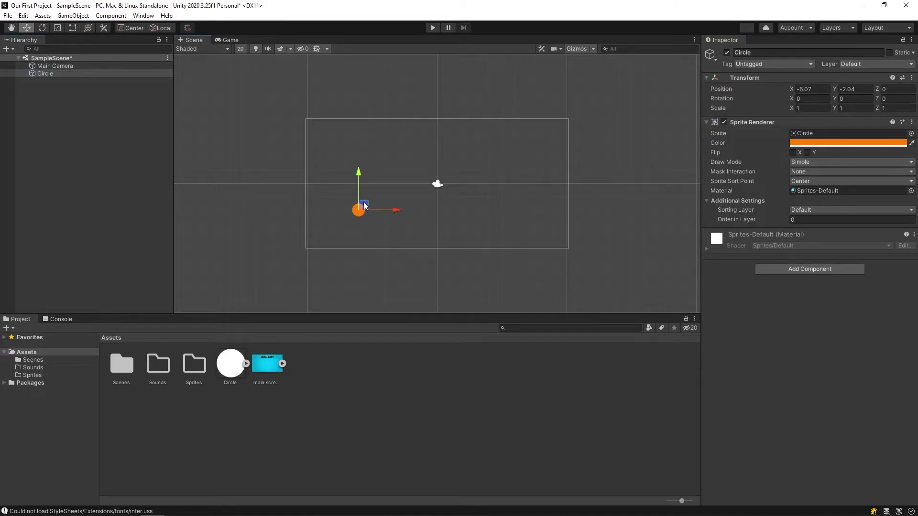
click(228, 40)
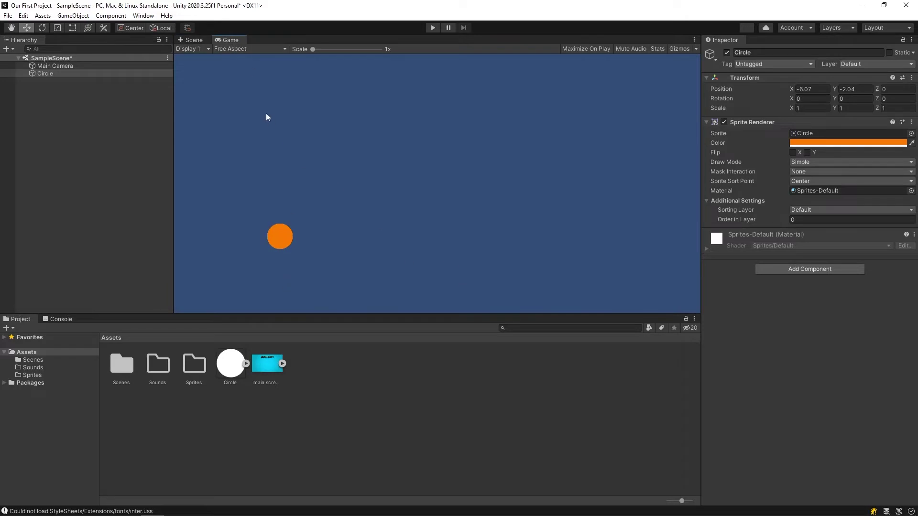
click(194, 40)
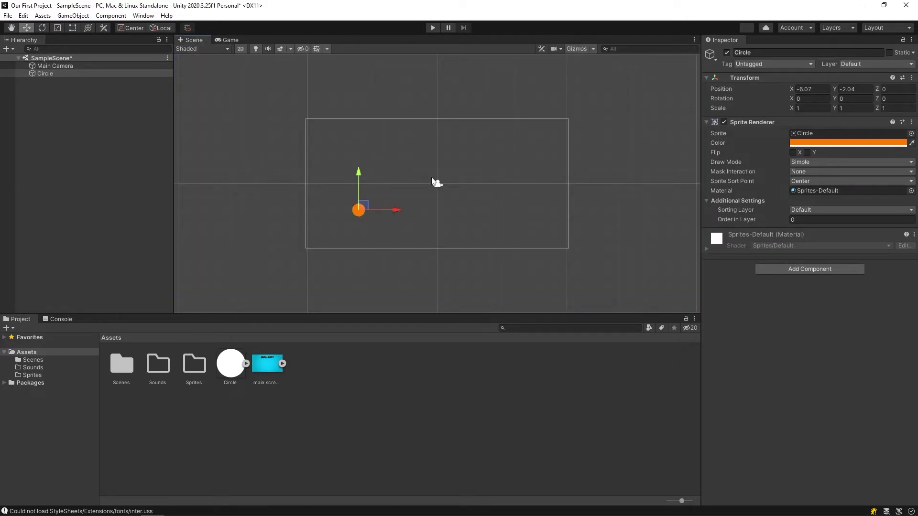
Check the Main Camera's frame, move the Circle outside it to about X -11.07, and preview the result in the Game view
click(53, 66)
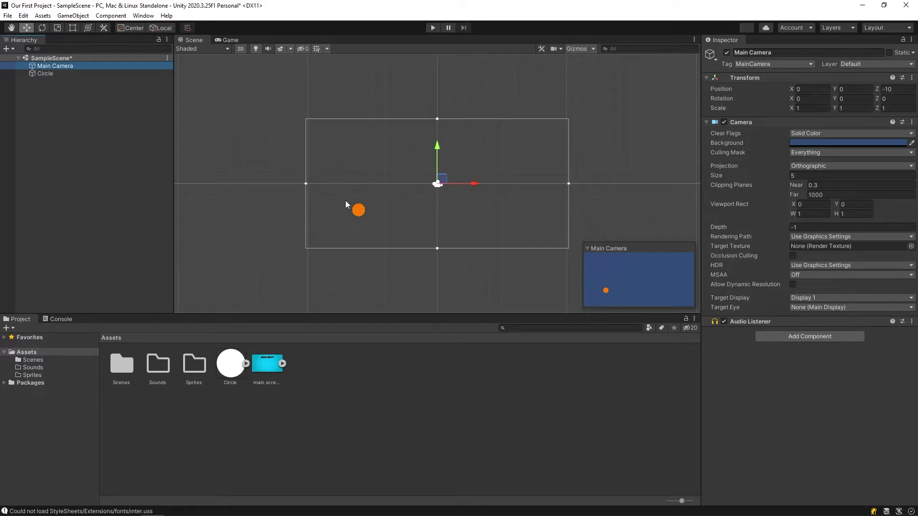
click(48, 73)
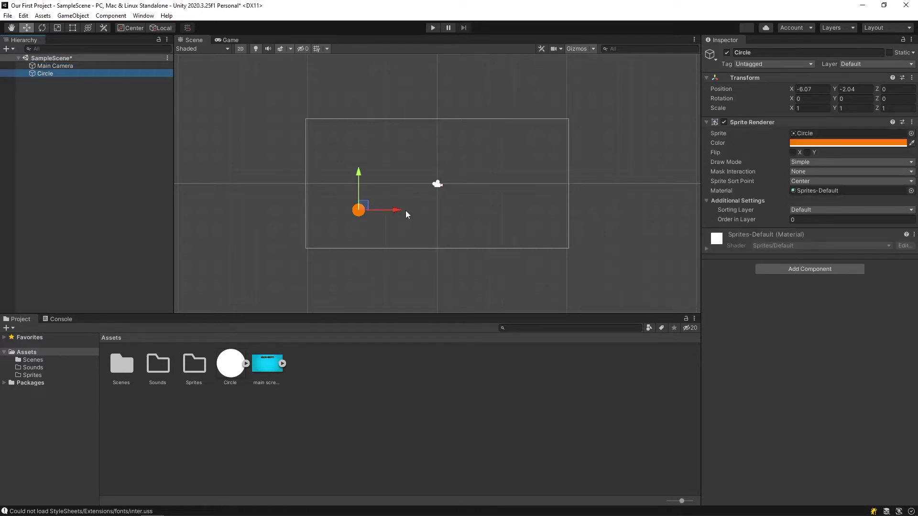
drag(402, 210, 335, 211)
click(228, 39)
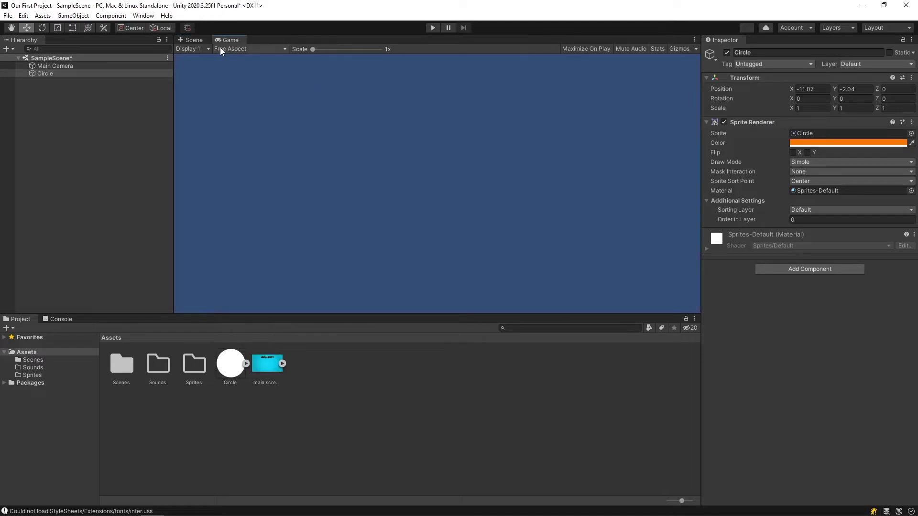
click(191, 39)
Move the Circle onto the camera frame's edge at about X -10.18, preview it, and return it inside at about X -4.29
mouse_move(337, 215)
mouse_down()
mouse_move(361, 208)
mouse_move(345, 208)
mouse_up()
click(221, 40)
click(198, 41)
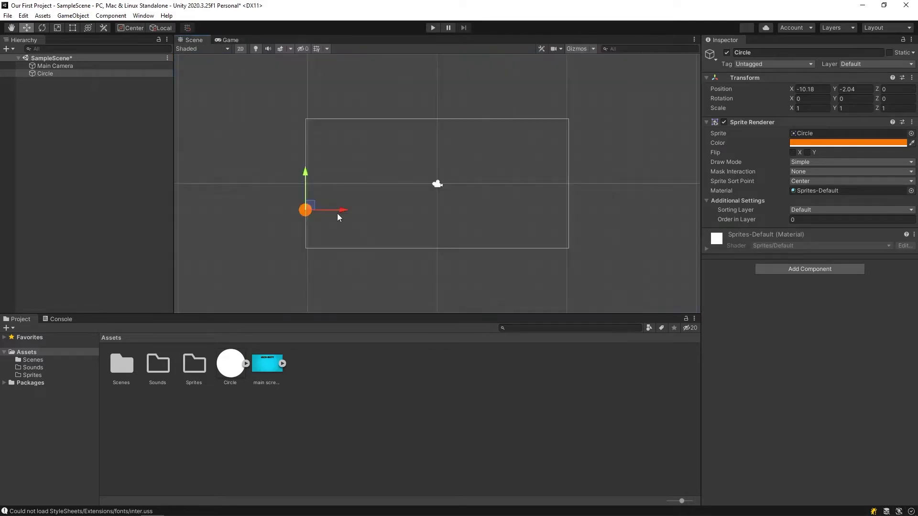
drag(344, 211, 420, 211)
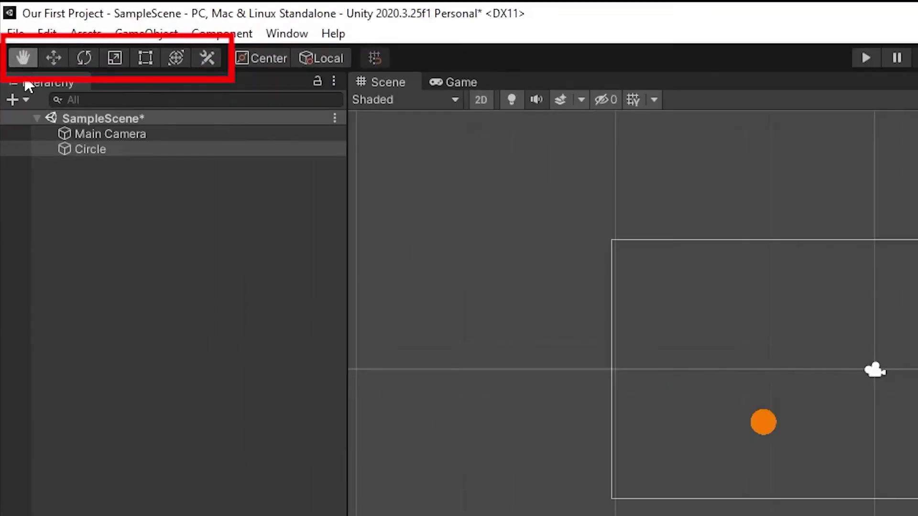
Pan around the Scene view with the Hand tool
click(11, 28)
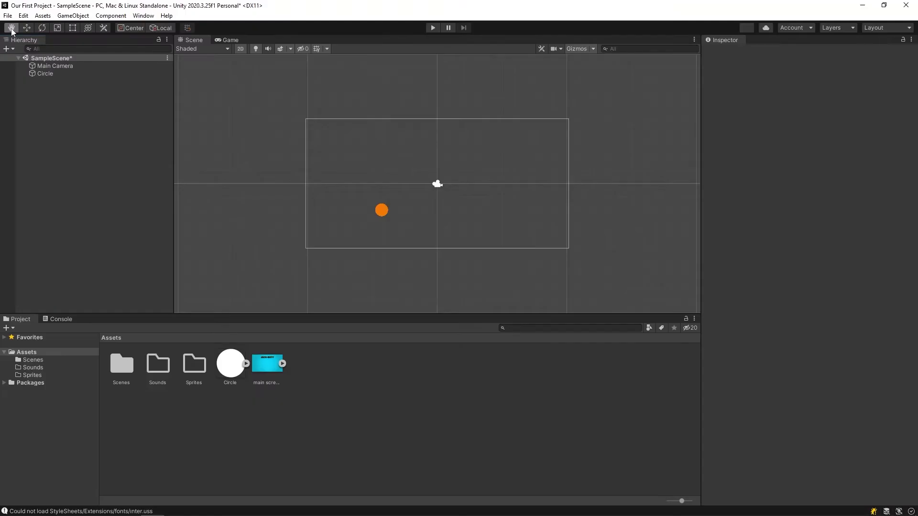
drag(366, 194, 341, 231)
drag(317, 224, 353, 214)
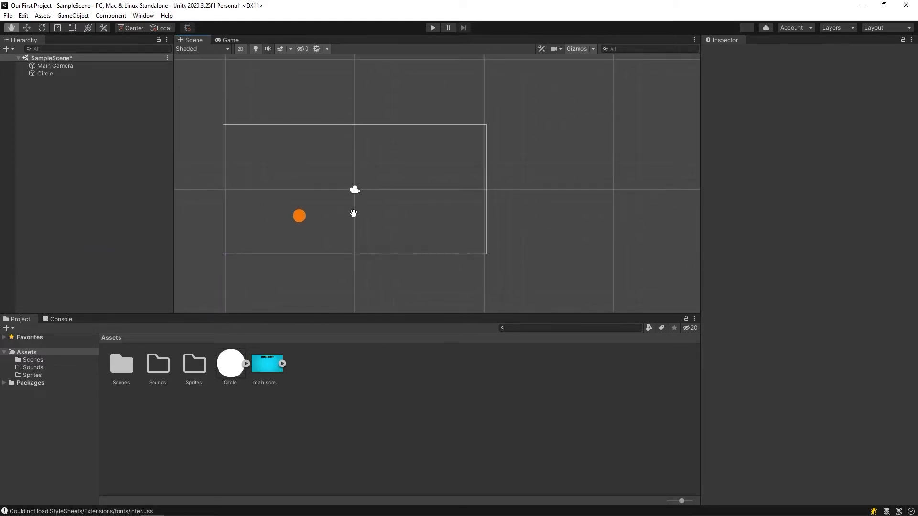
Reposition the Circle with the Move tool, along single axes and freely, ending at about X -5.59, Y -2.3
click(26, 28)
click(297, 218)
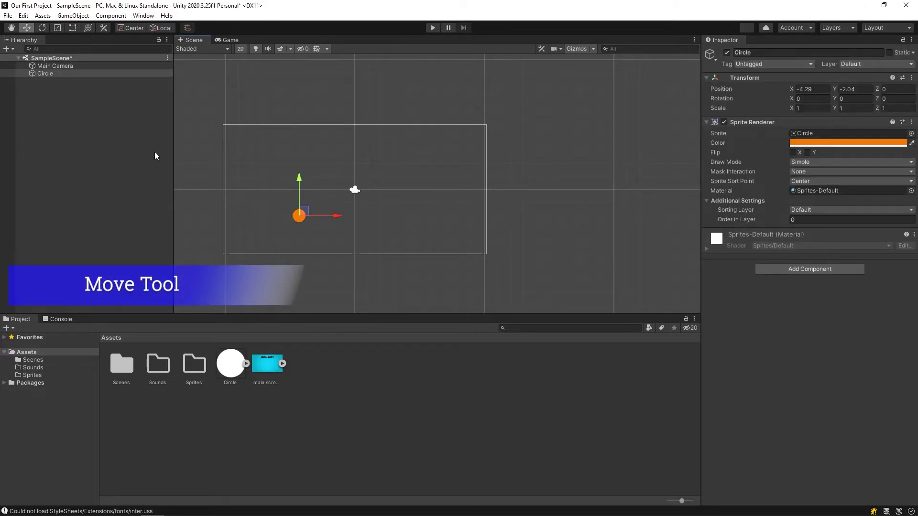
click(64, 67)
click(56, 74)
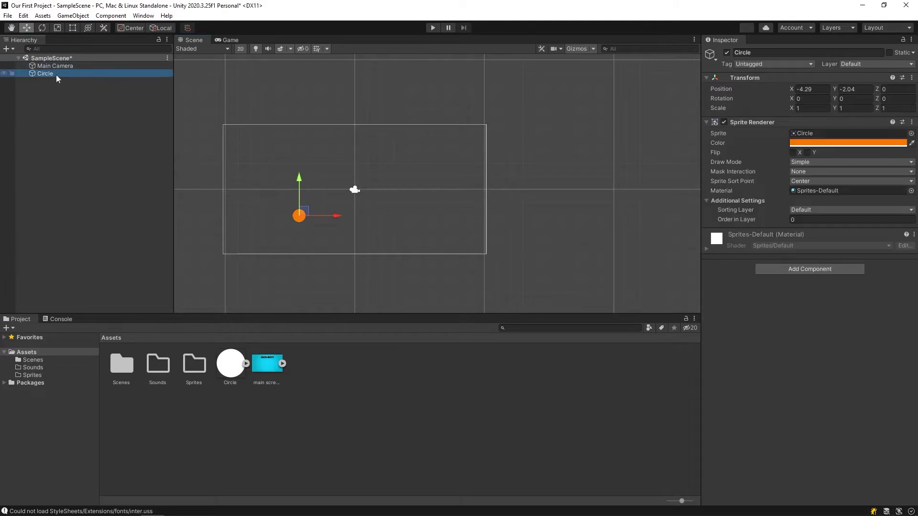
mouse_move(340, 218)
mouse_down()
mouse_move(437, 218)
mouse_move(332, 219)
mouse_up()
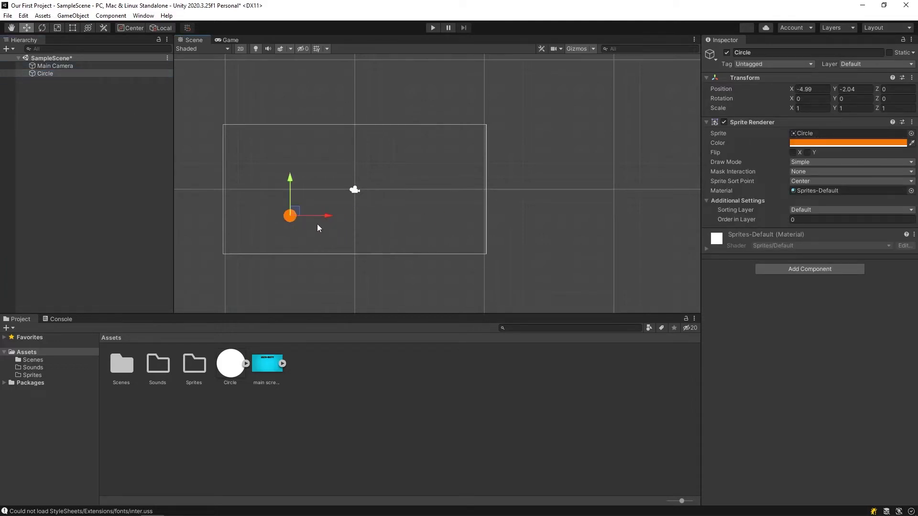
mouse_move(290, 180)
mouse_down()
mouse_move(288, 134)
mouse_move(290, 193)
mouse_up()
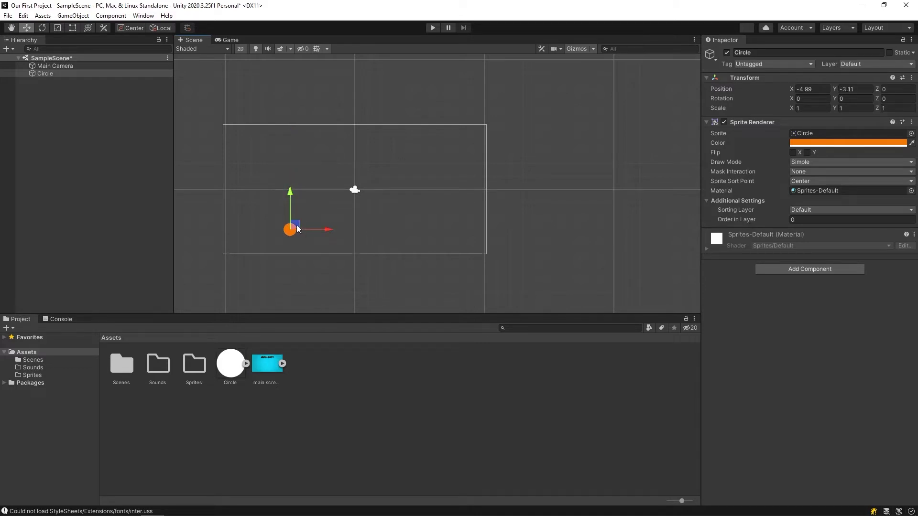
drag(294, 225, 373, 228)
drag(332, 191, 288, 218)
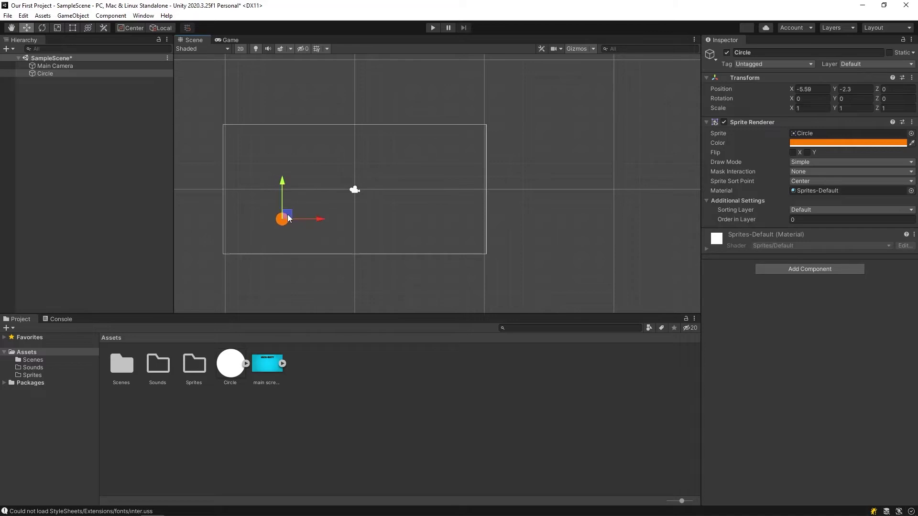
Try rotating the Circle slightly about its Z axis with the Rotate tool and deselect it
click(42, 28)
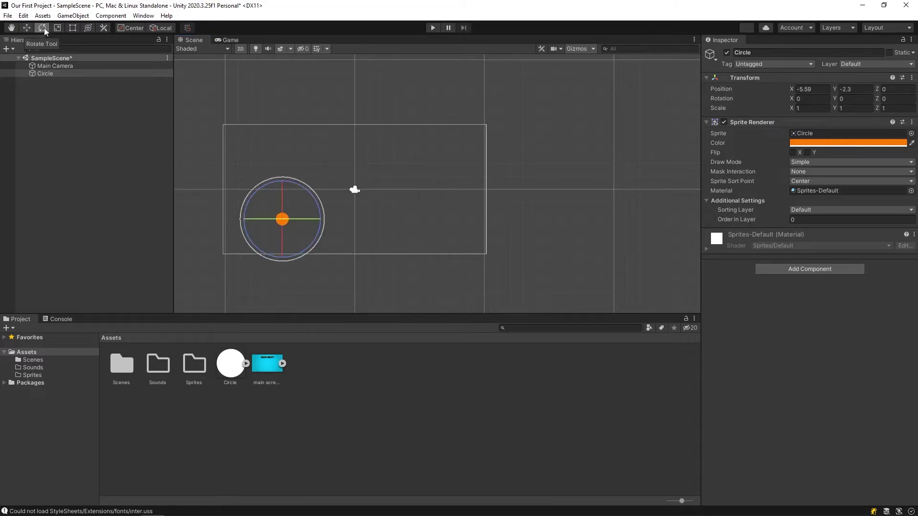
mouse_move(301, 187)
mouse_down()
mouse_move(315, 199)
mouse_move(321, 232)
mouse_move(303, 193)
mouse_move(270, 170)
mouse_move(306, 191)
mouse_up()
click(302, 383)
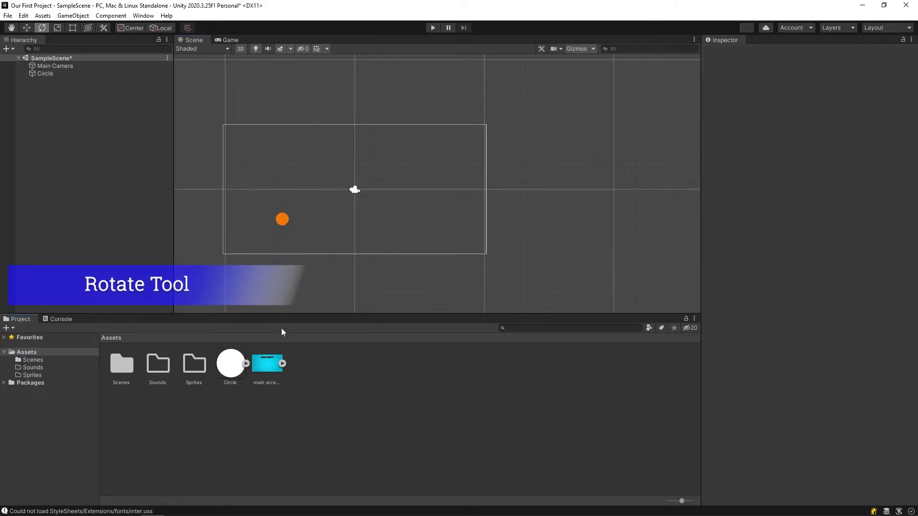
Create a 2D square sprite in the Assets folder with the name Square
right_click(327, 380)
mouse_move(374, 131)
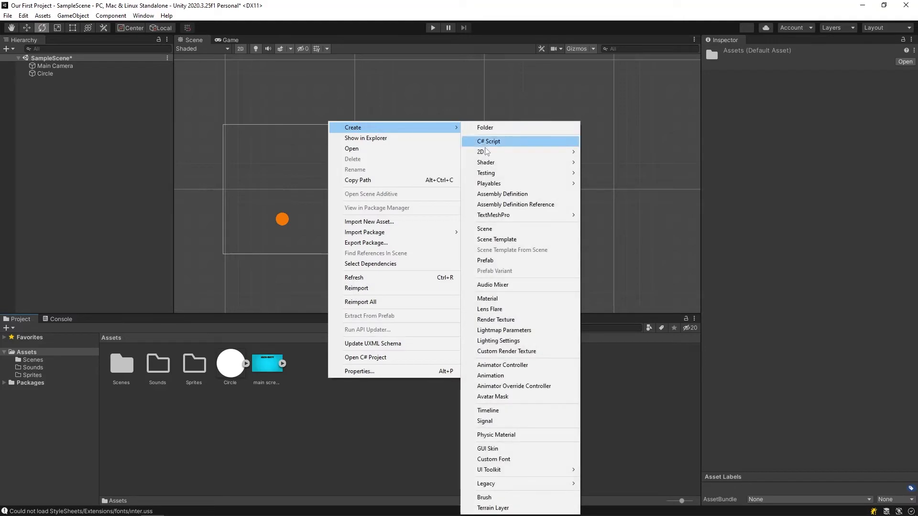
mouse_move(508, 154)
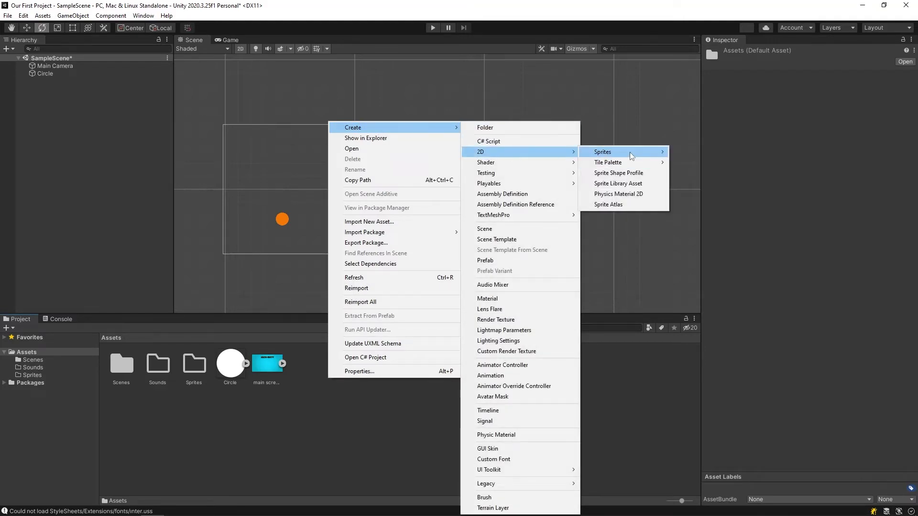
mouse_move(632, 154)
click(718, 152)
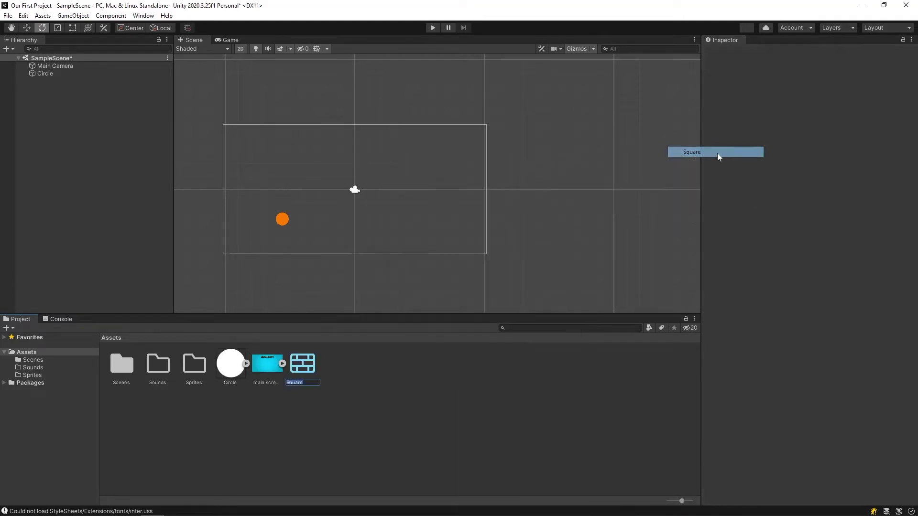
Place the Square sprite in the Scene view just below the Circle, at about X -5.63, Y -3.70
drag(306, 368, 147, 171)
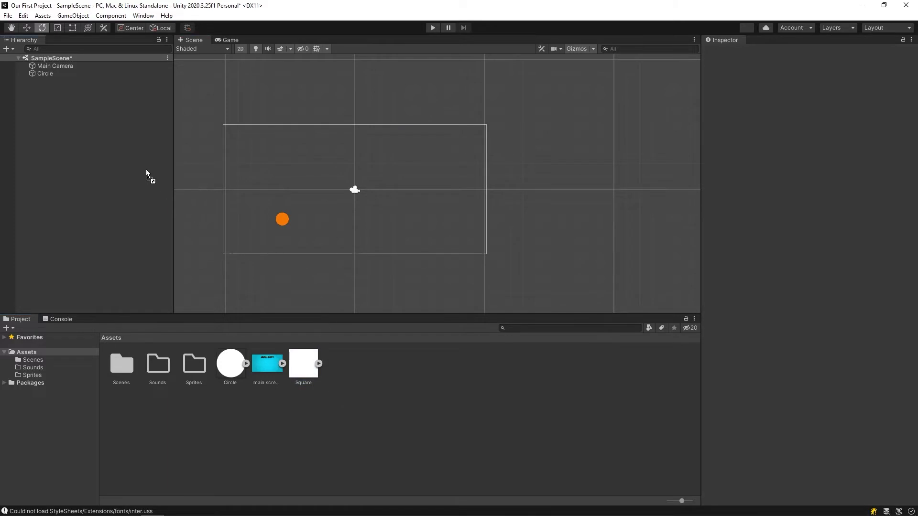
drag(32, 115, 283, 239)
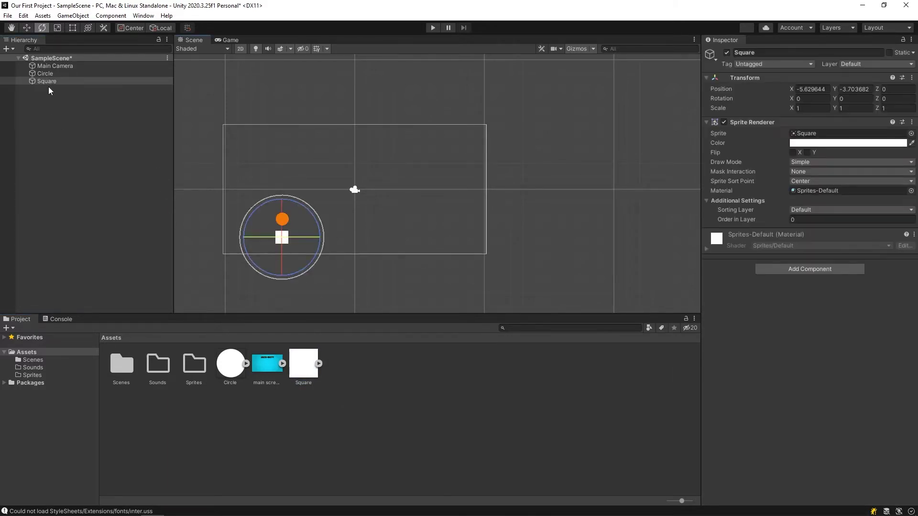
click(52, 108)
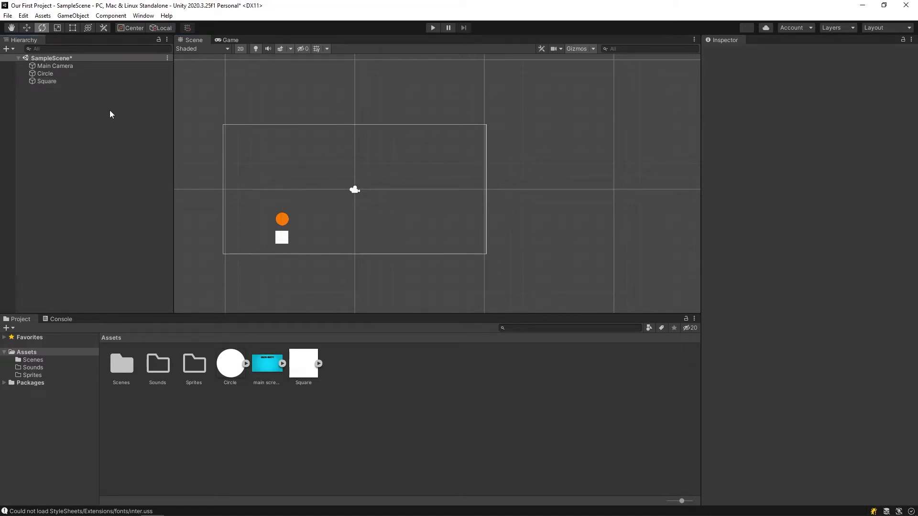
Set the Square's Sprite Renderer color to bright green, hexadecimal 30FF23
click(50, 81)
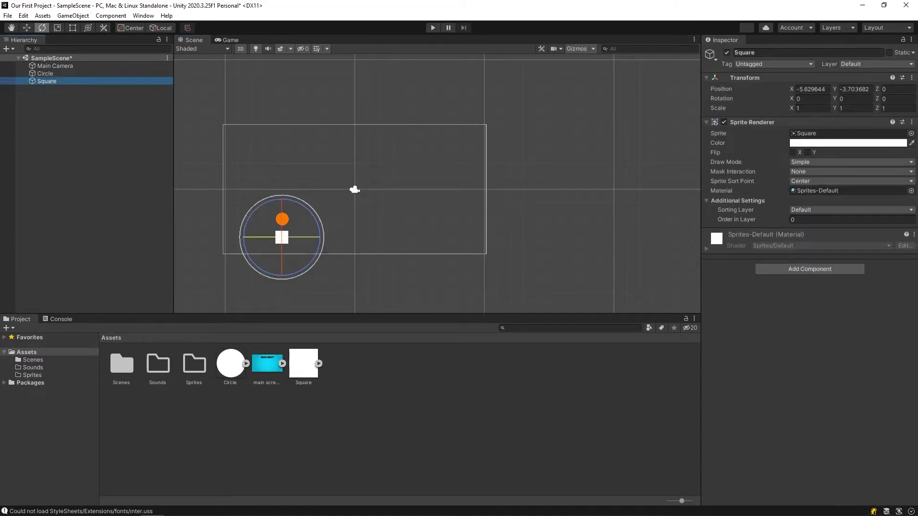
click(27, 28)
click(79, 117)
click(58, 84)
click(832, 144)
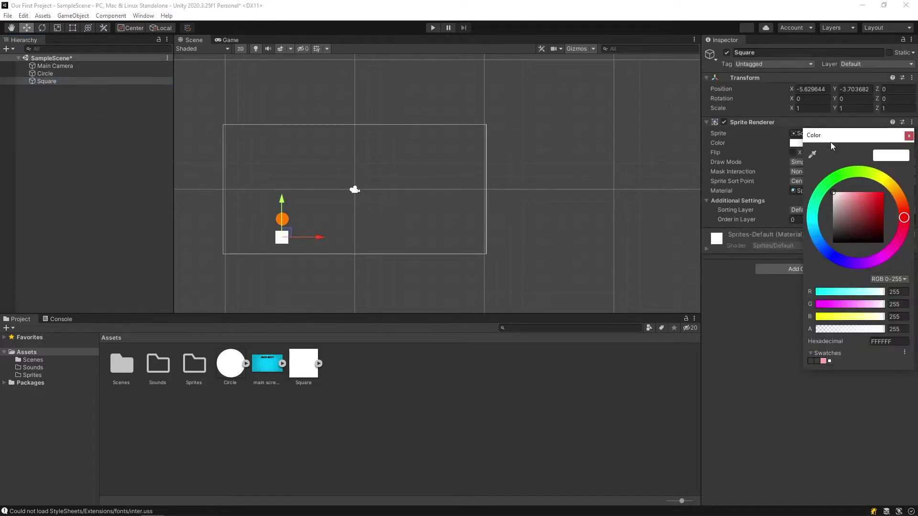
click(842, 180)
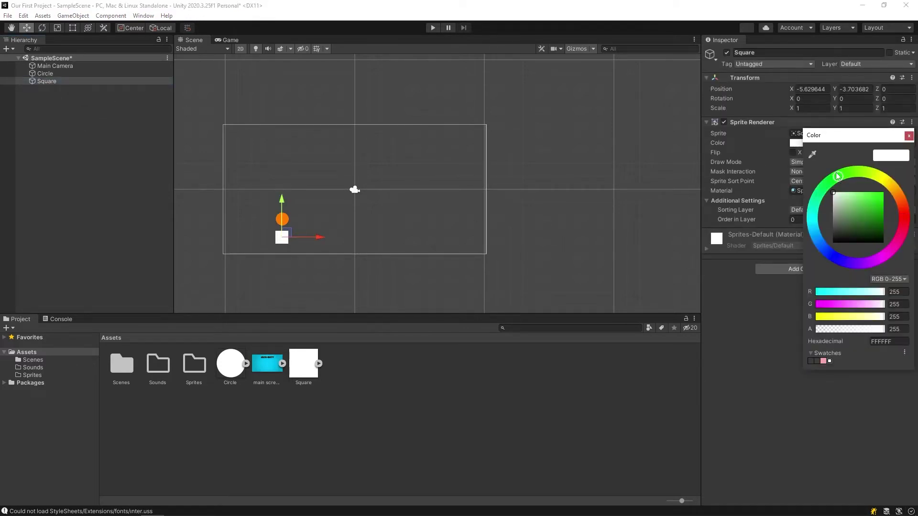
drag(881, 204, 877, 192)
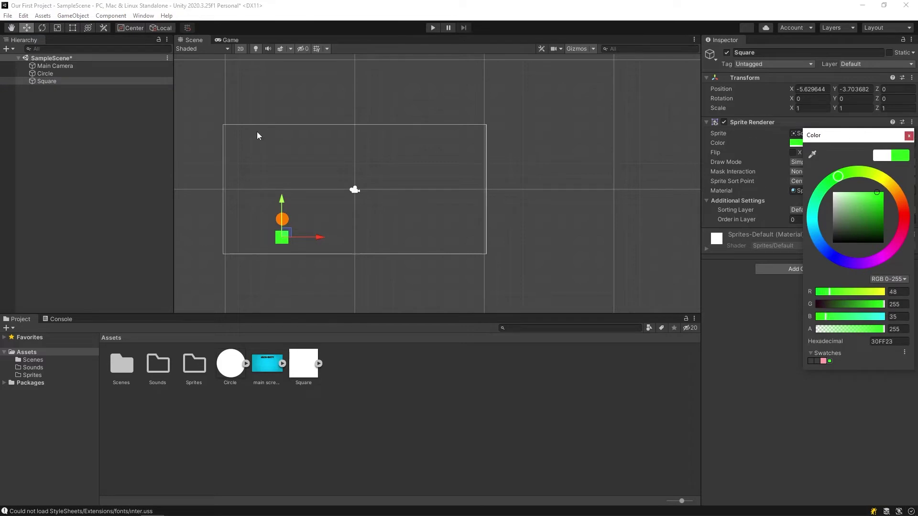
click(70, 122)
Try rotating the Square about its Z axis with the Rotate tool and undo the rotation
click(48, 81)
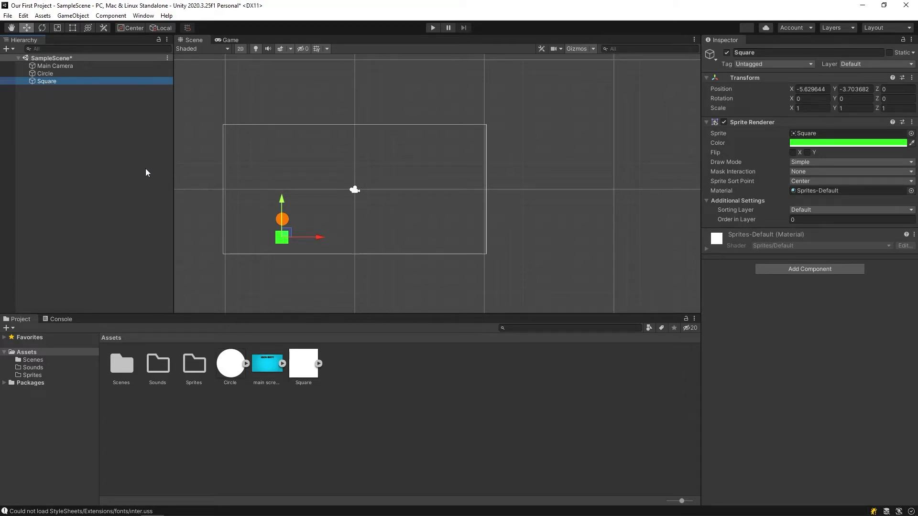
click(41, 27)
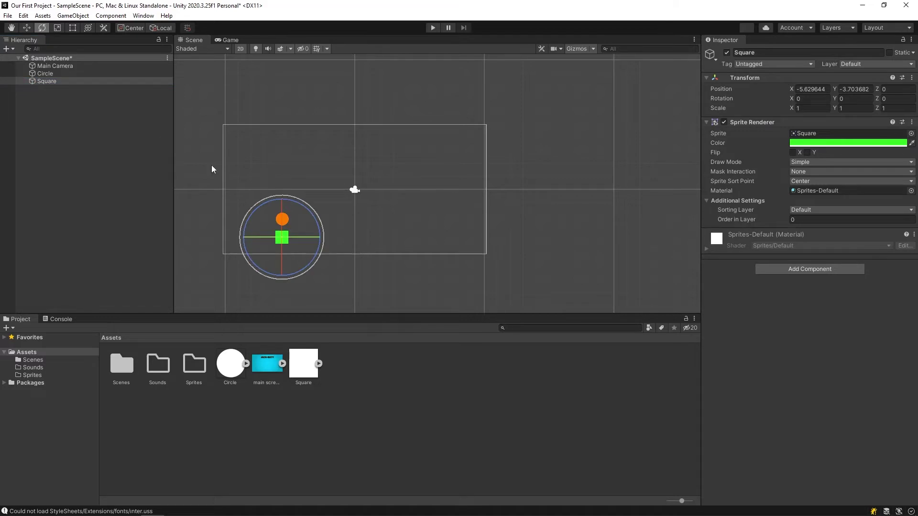
scroll(220, 239, up, 1)
scroll(320, 263, up, 3)
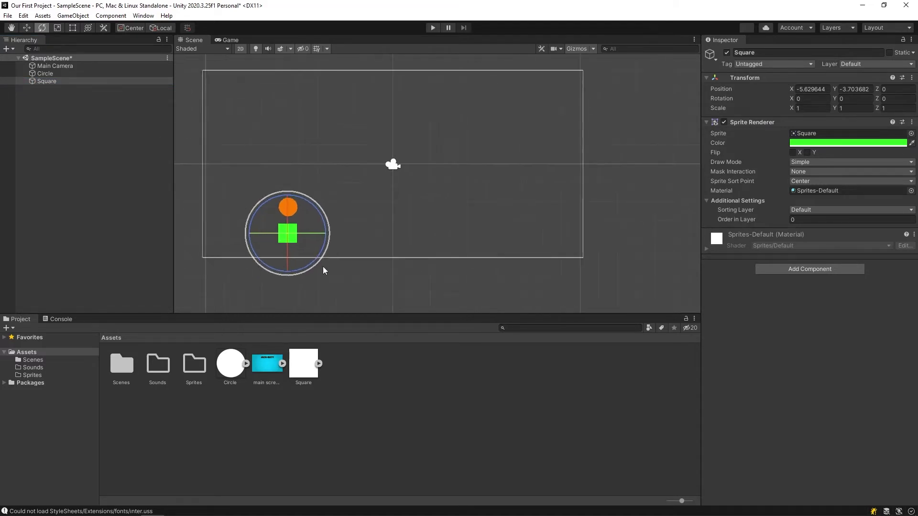
scroll(335, 222, up, 2)
scroll(406, 225, down, 2)
scroll(401, 225, up, 1)
scroll(401, 224, down, 1)
scroll(401, 225, up, 3)
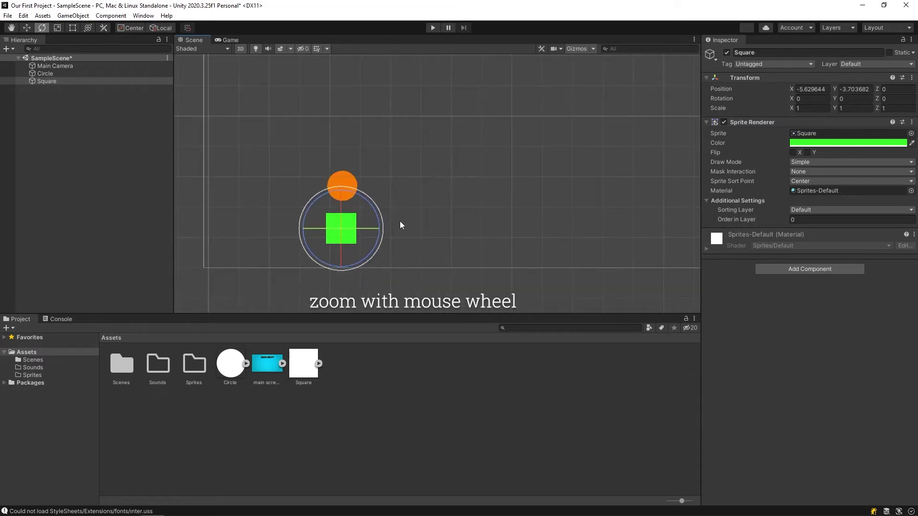
drag(348, 199, 365, 221)
key(ctrl+z)
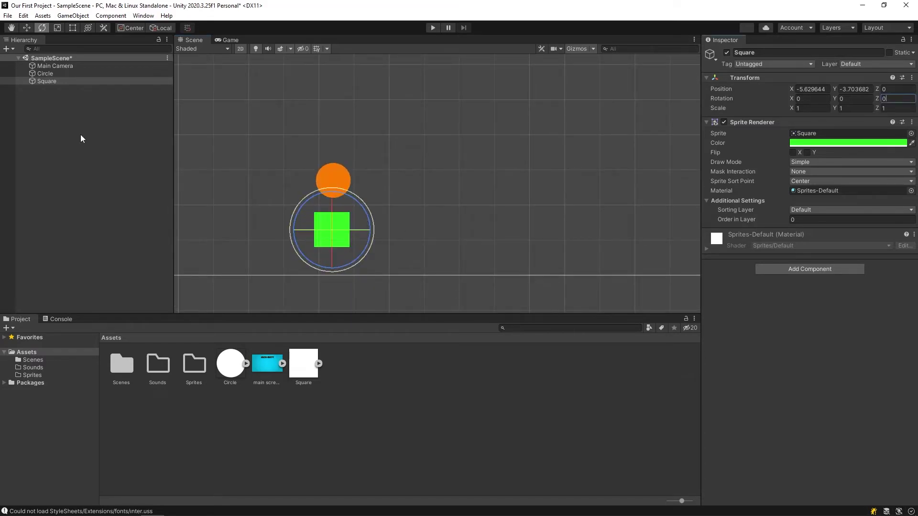
Scale the Square with the Scale tool along X, Y and uniformly, to about 1.71 in X and 0.96 in Y
click(58, 27)
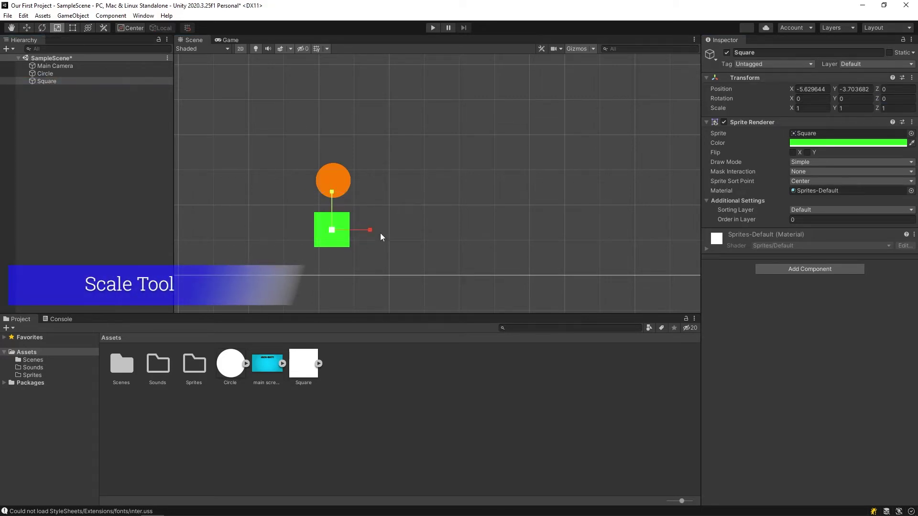
mouse_move(368, 229)
mouse_down()
mouse_move(474, 227)
mouse_move(358, 227)
mouse_move(444, 228)
mouse_move(383, 226)
mouse_up()
drag(333, 195, 311, 193)
mouse_move(332, 230)
mouse_down()
mouse_move(384, 203)
mouse_move(321, 229)
mouse_move(397, 188)
mouse_move(338, 213)
mouse_move(377, 202)
mouse_move(331, 229)
mouse_up()
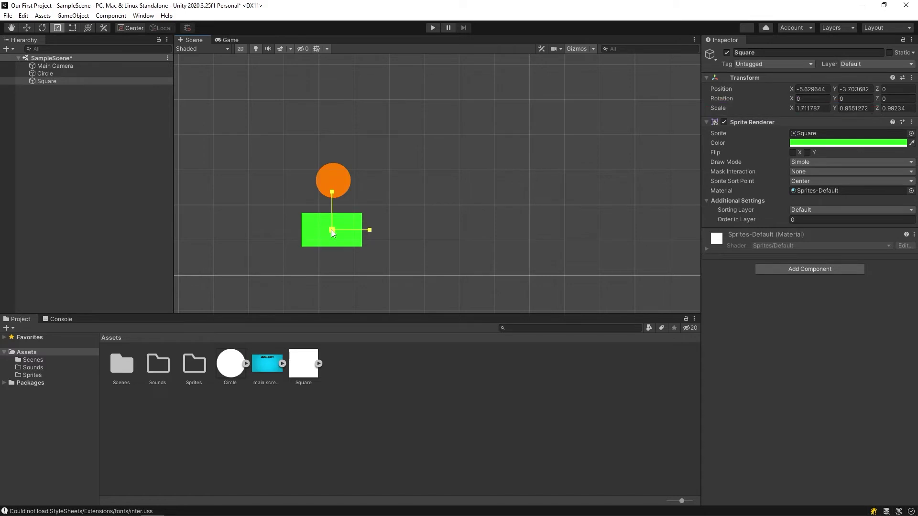
Cycle through the Hand, Move, Rotate and Scale tools in the Scene view, end on Scale, and deselect the Square
key(q)
key(w)
key(e)
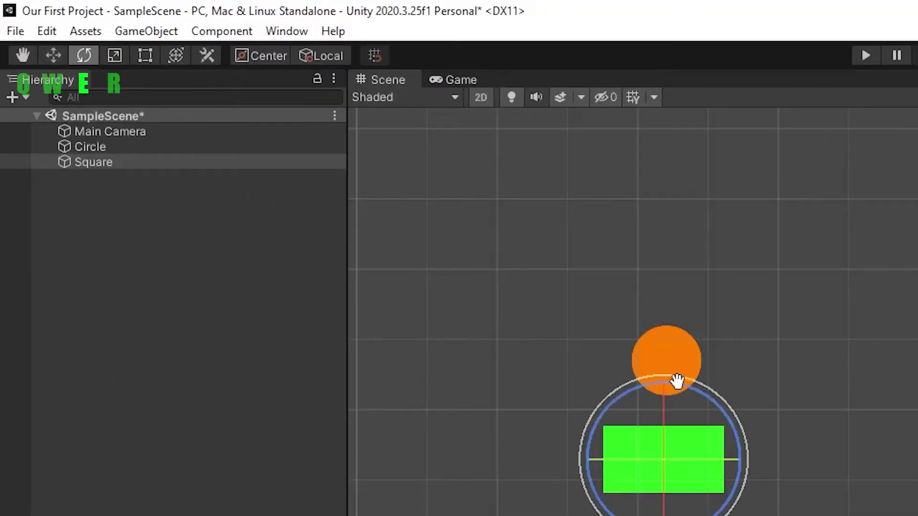
key(r)
key(w)
key(e)
key(r)
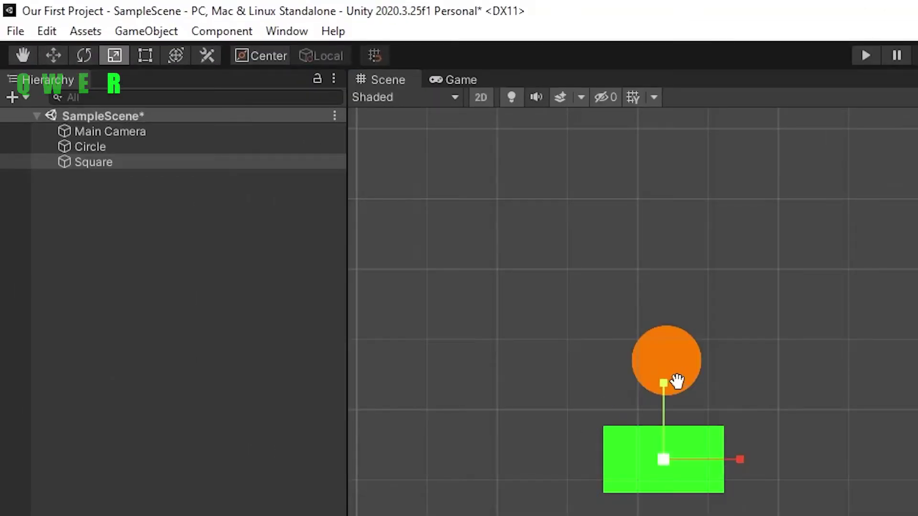
click(240, 322)
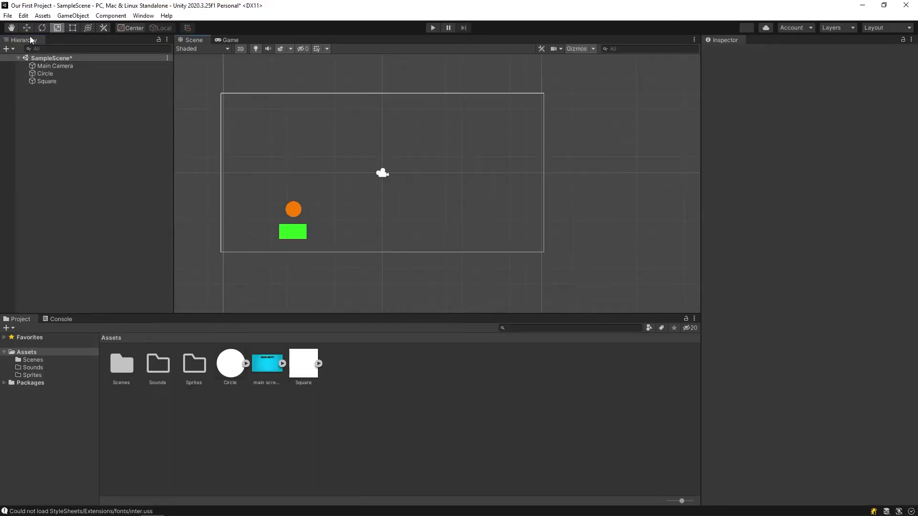
Dock the Hierarchy window between the Scene view and the Inspector and widen it slightly
drag(40, 44, 724, 139)
mouse_move(706, 229)
mouse_down()
mouse_move(690, 236)
mouse_move(715, 236)
mouse_up()
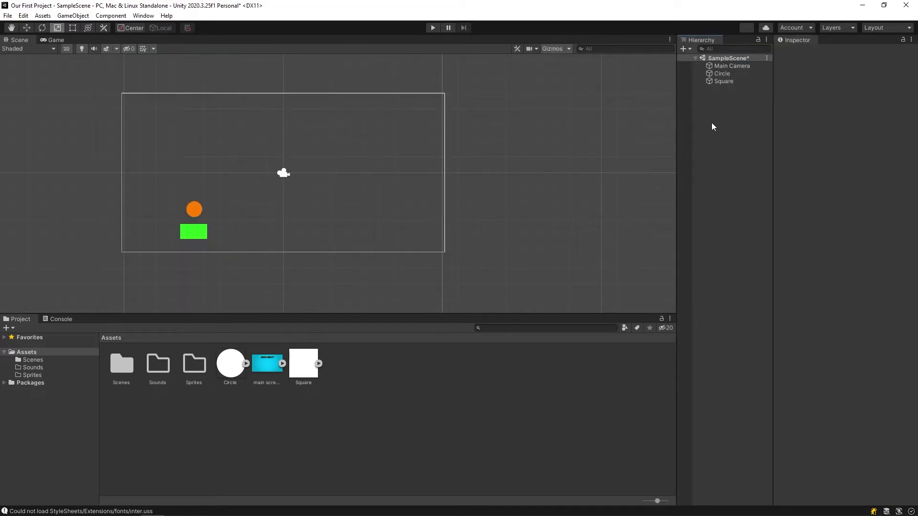
mouse_move(677, 147)
mouse_down()
mouse_move(617, 149)
mouse_move(659, 152)
mouse_up()
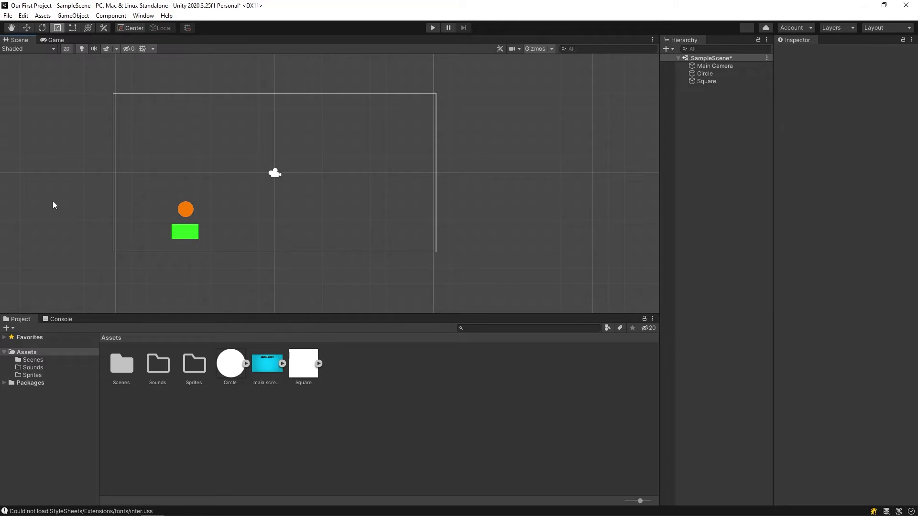
Dock the Game view side by side with the Scene view
drag(58, 41, 630, 206)
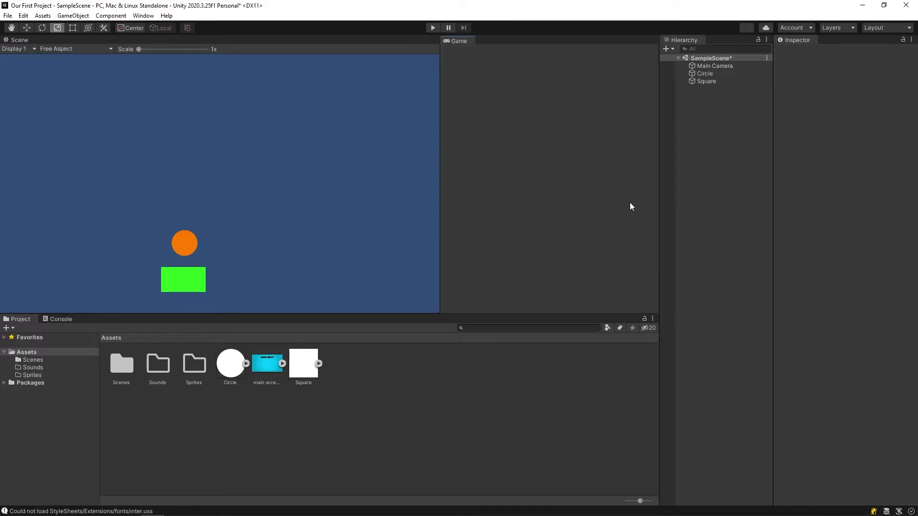
scroll(147, 164, down, 2)
scroll(252, 162, down, 2)
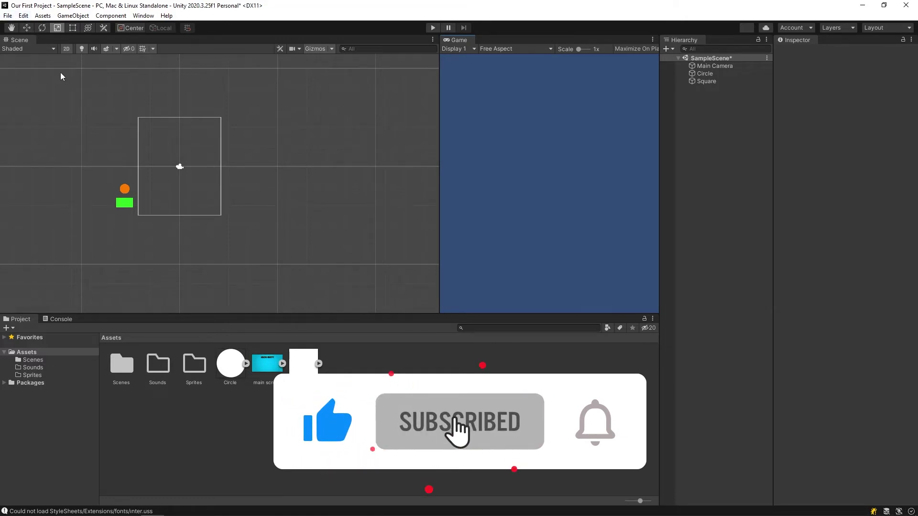
Move the Square and the Circle along X into the camera frame, placing the Circle at about X -3.87, Y -2.35
click(22, 29)
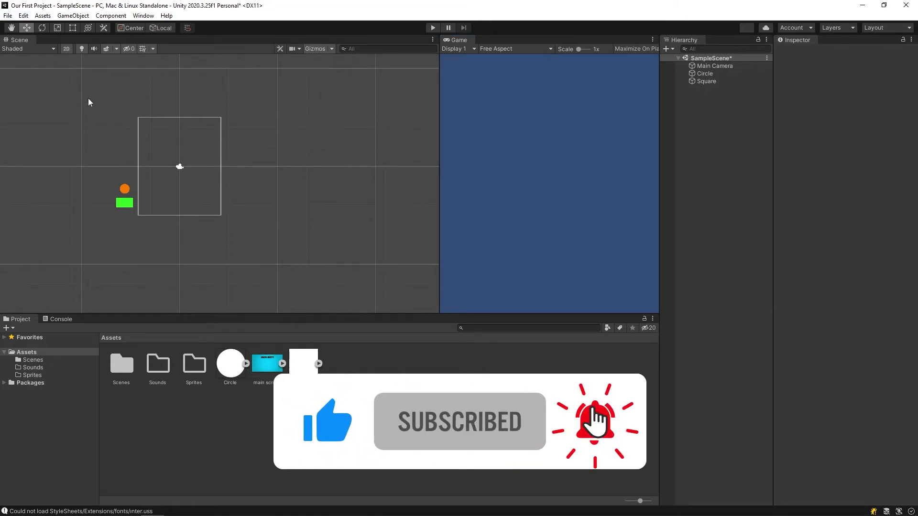
click(120, 201)
mouse_move(170, 203)
mouse_down()
mouse_move(195, 205)
mouse_move(179, 203)
mouse_move(199, 195)
mouse_move(159, 182)
mouse_move(200, 189)
mouse_move(169, 191)
mouse_move(193, 194)
mouse_move(180, 195)
mouse_up()
click(124, 189)
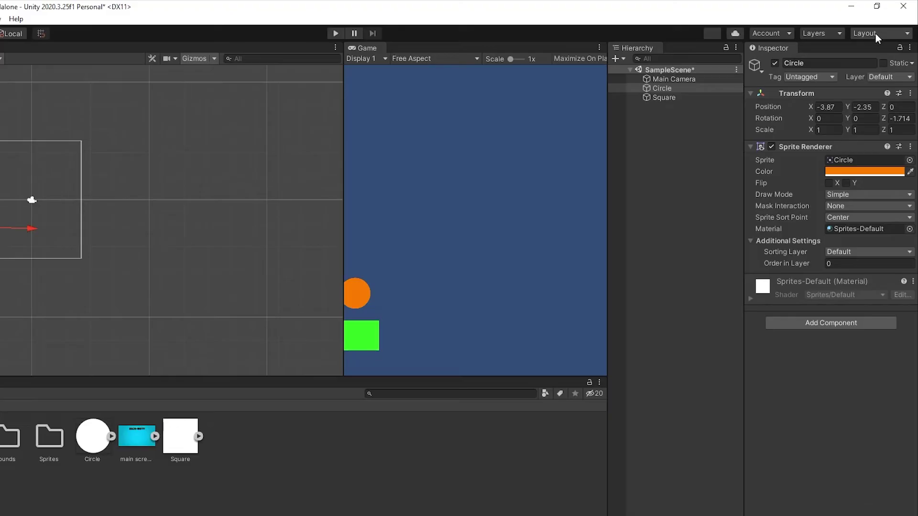
Reset all window layouts to the default settings
click(882, 26)
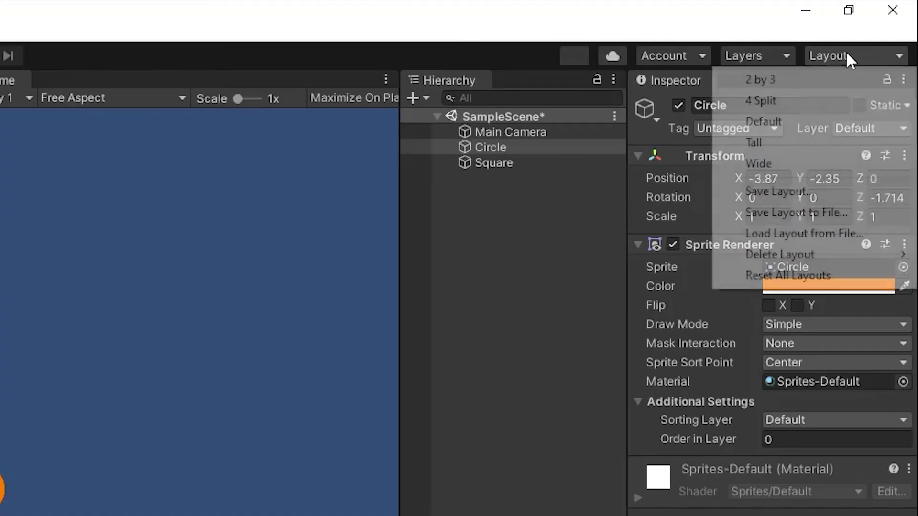
click(788, 276)
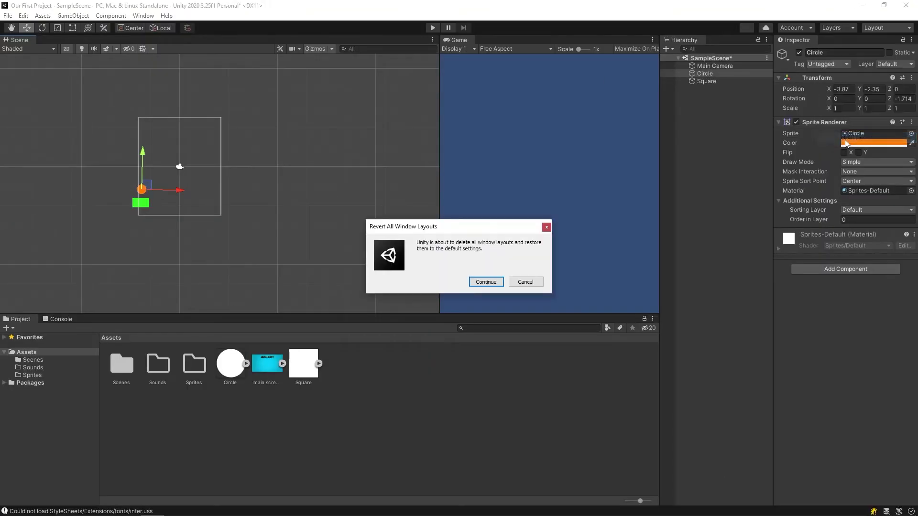
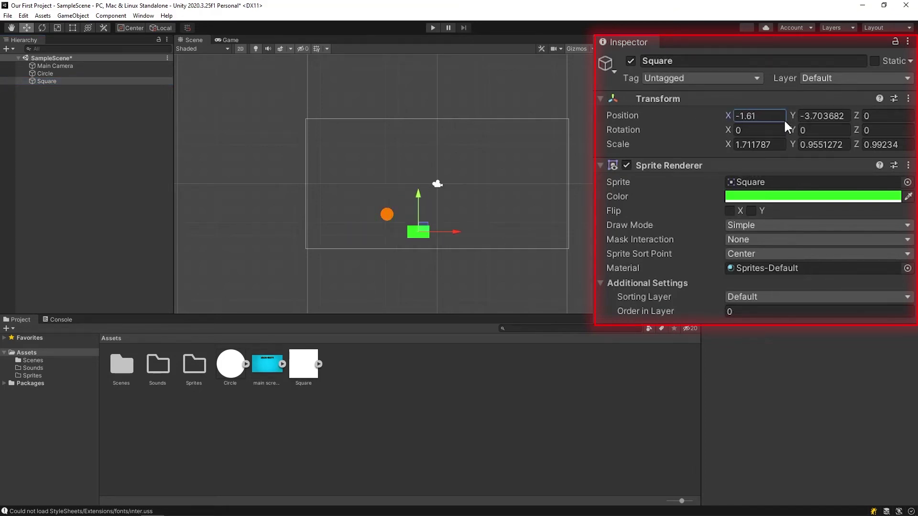
Set the Square's Transform position to X -6.74, Y -3.88 and its scale to X 4.81, Y 0.89
mouse_move(793, 116)
mouse_down()
mouse_move(833, 113)
mouse_move(800, 111)
mouse_up()
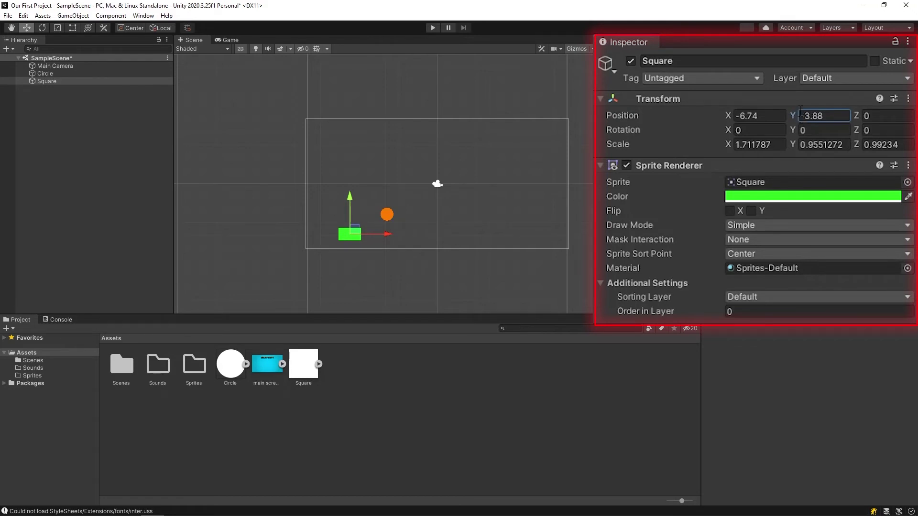
drag(728, 142, 801, 143)
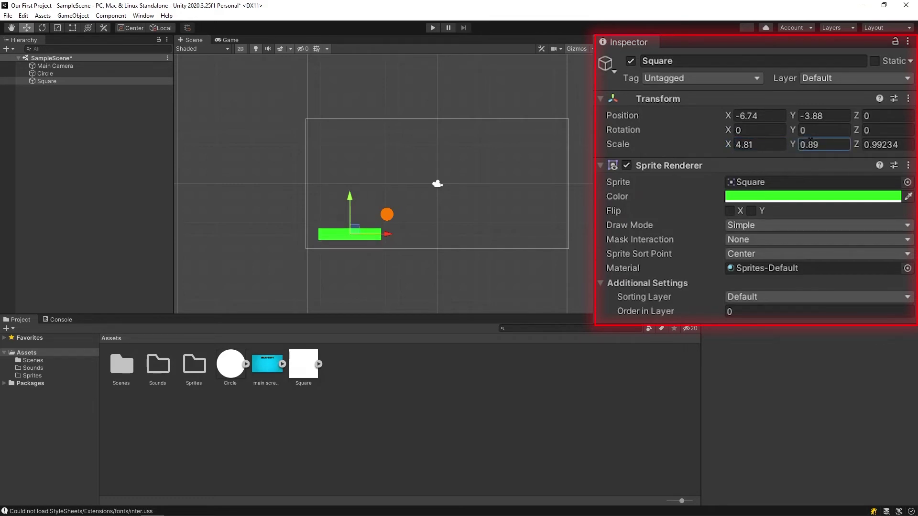
Try a Z rotation of about 0.54 on the Square, set it back to 0, and deselect the Square
drag(858, 127, 878, 140)
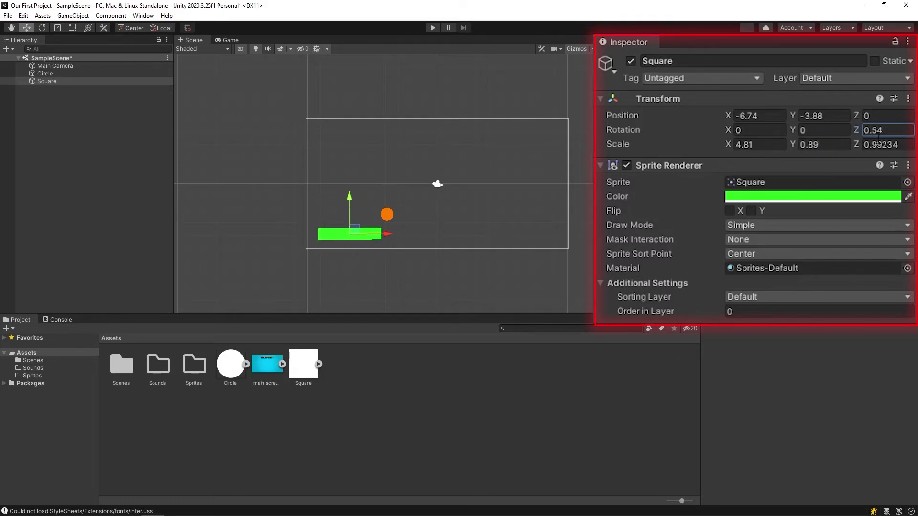
click(884, 128)
text(0)
click(266, 423)
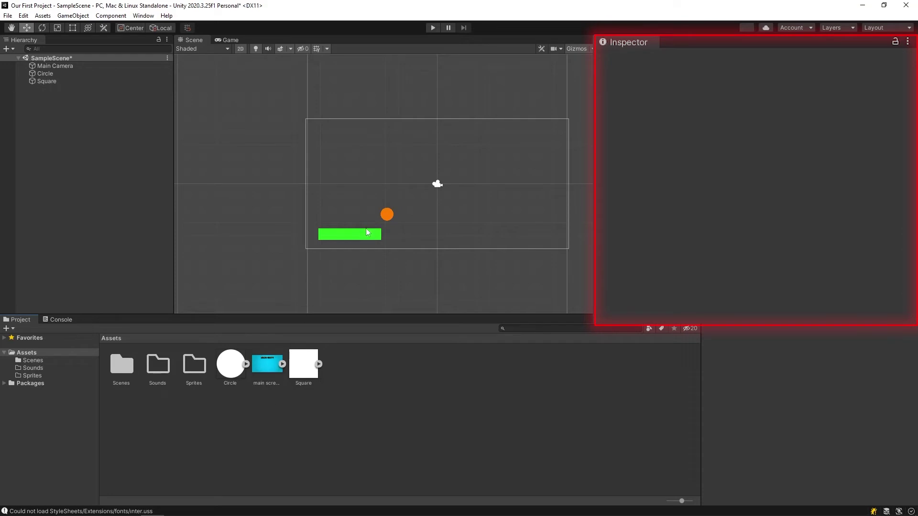
Rename the Circle object as Ball
click(64, 73)
click(65, 80)
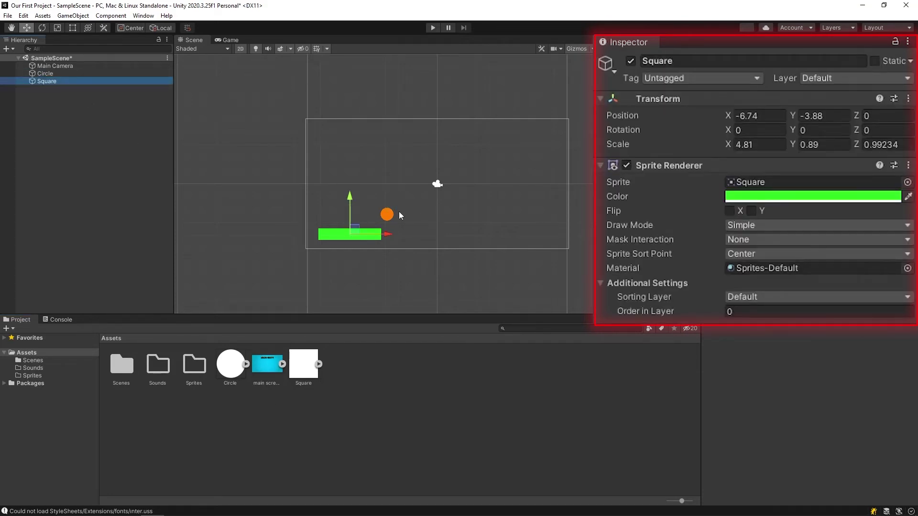
click(50, 73)
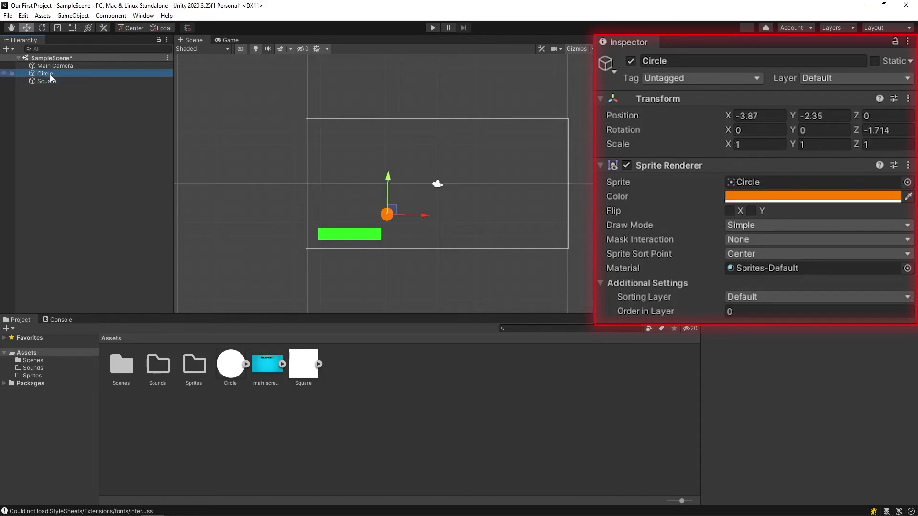
click(672, 61)
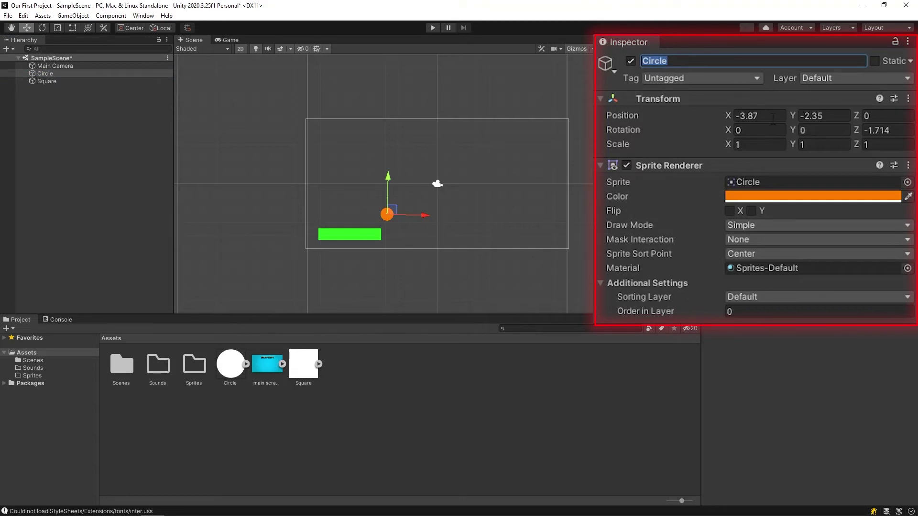
text(Ball)
key(Return)
Rename the Square object as Ground and deselect it
ctrl+click(90, 75)
click(49, 79)
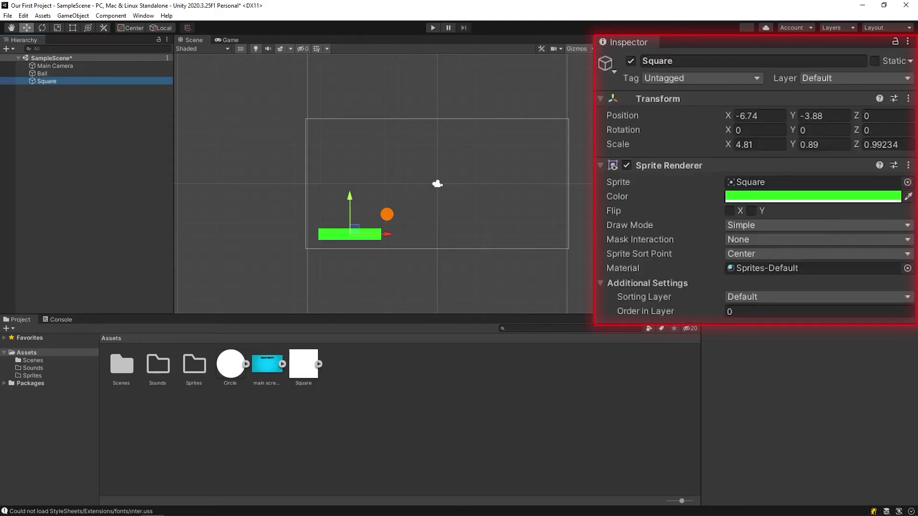
click(686, 58)
text(Grouns)
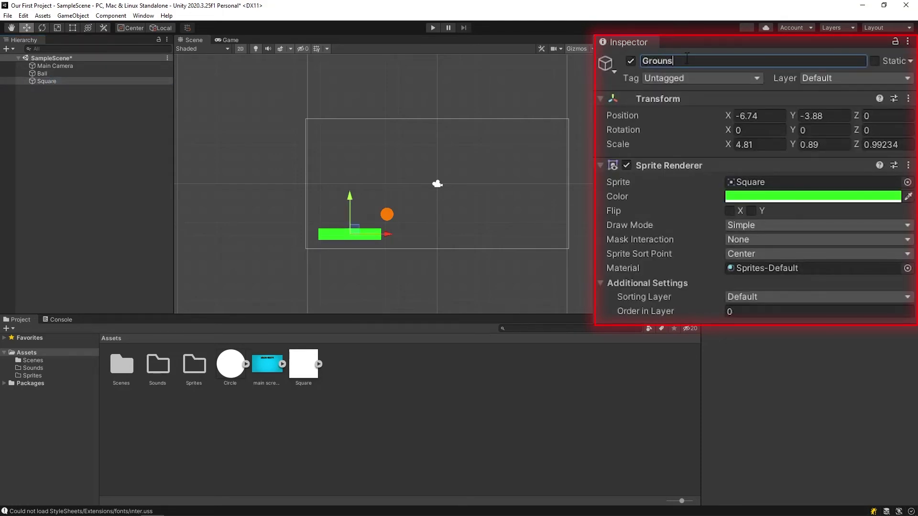
key(BackSpace)
text(d)
key(Return)
click(118, 142)
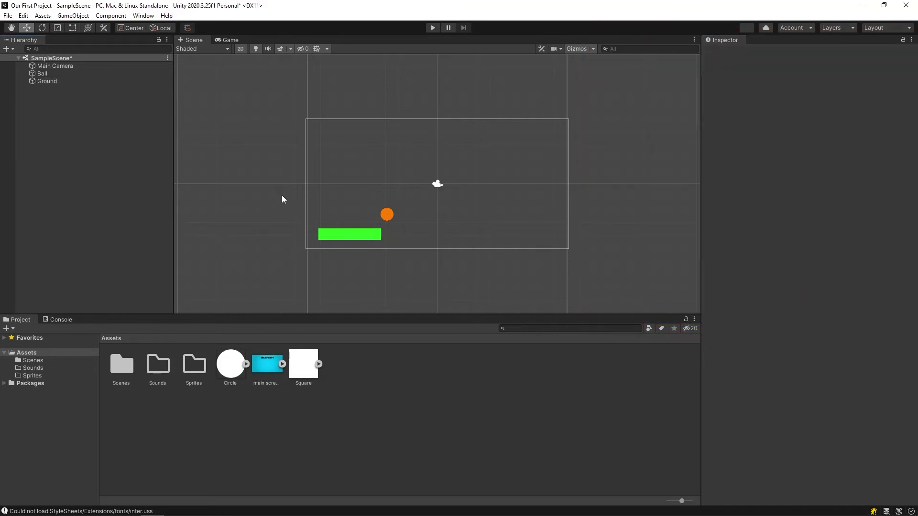
Stretch the Ground to an X scale of about 19.6 and move it along X to span most of the camera frame's width
click(50, 82)
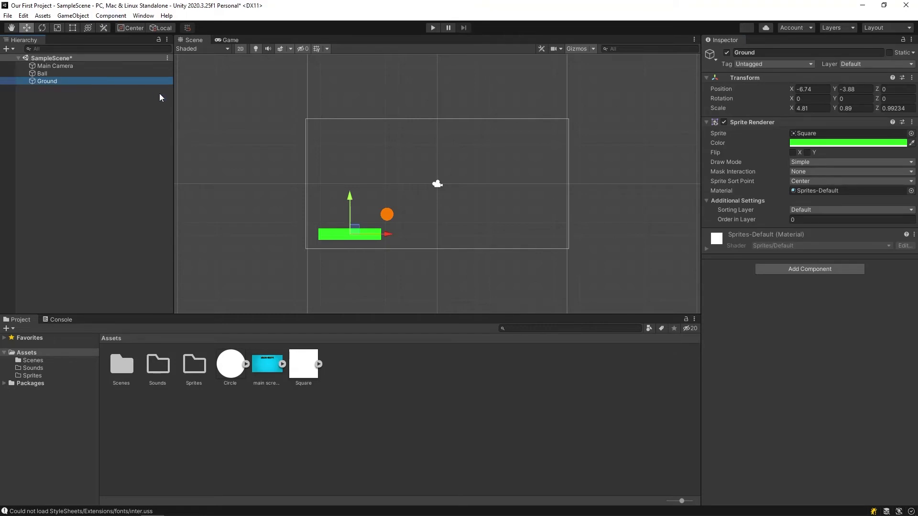
click(57, 28)
drag(386, 230, 504, 234)
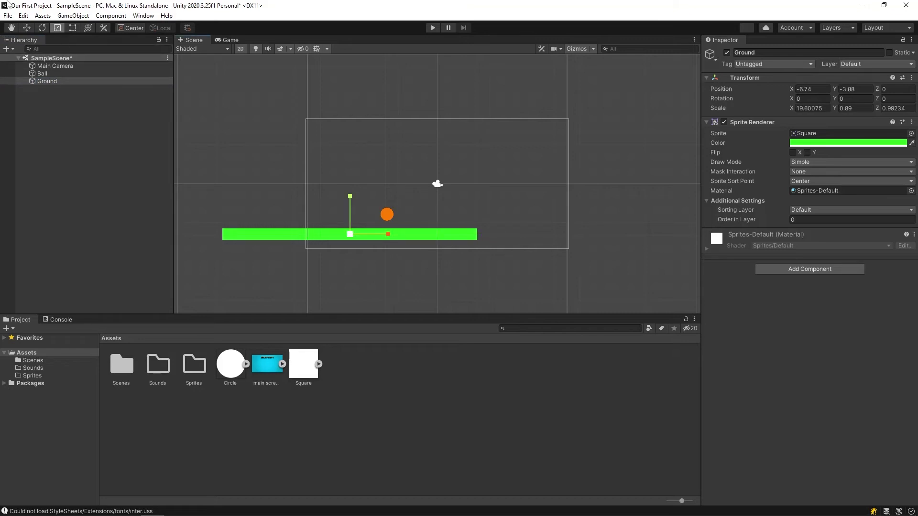
click(26, 28)
drag(389, 238, 466, 239)
Try scaling the Ball to about 1.68 uniformly and 3.04 in X, and reset its scale to 1 on all axes
click(60, 75)
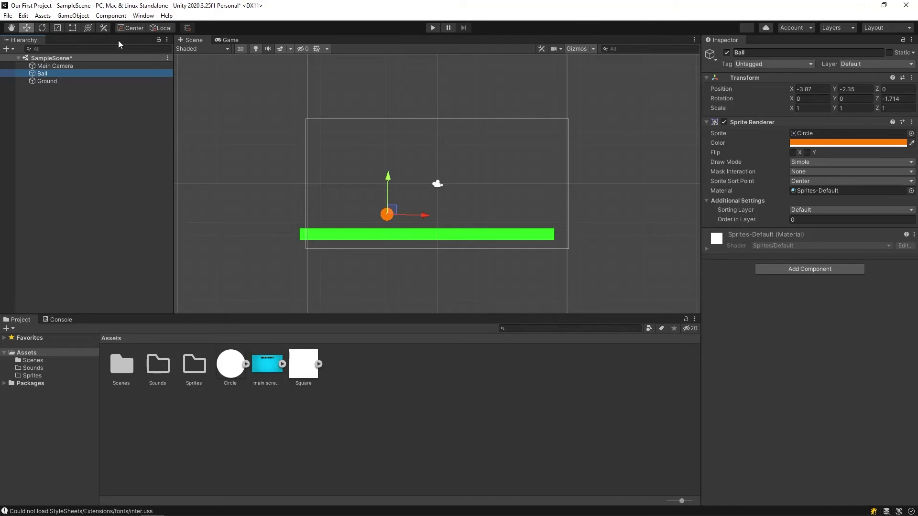
click(59, 28)
drag(393, 216, 409, 197)
drag(796, 105, 819, 104)
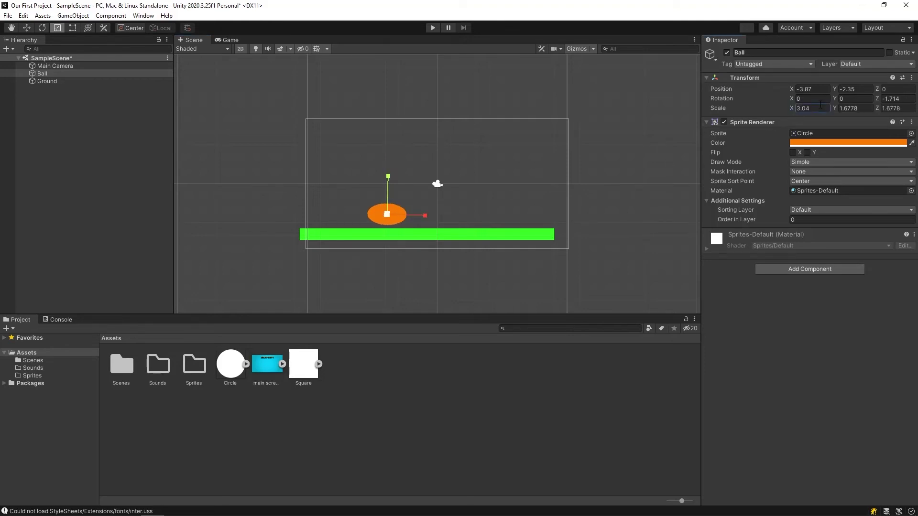
click(823, 108)
text(1)
key(Tab)
text(1)
key(Tab)
text(1)
Set the Ball's scale to 2 in X and Y, and raise it along Y with the Move tool, clear of the Ground
click(815, 109)
text(2)
click(853, 108)
text(2)
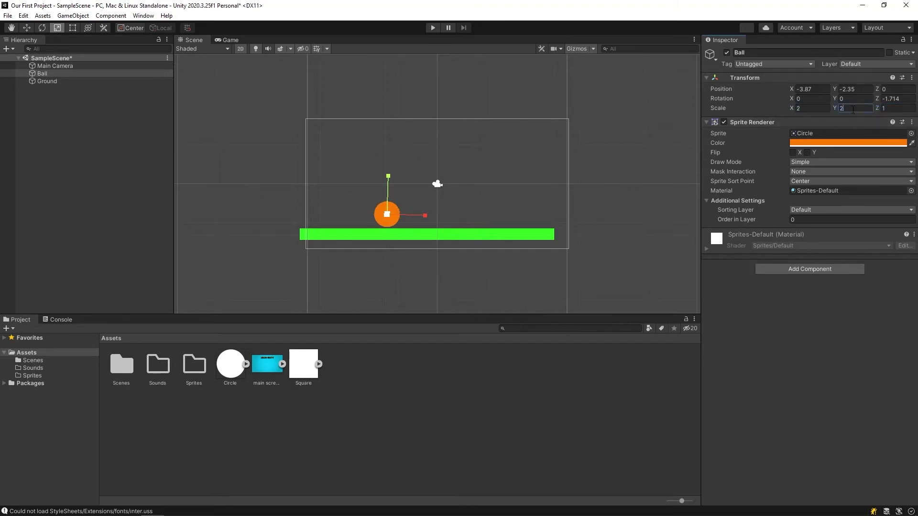
click(27, 28)
drag(387, 179, 387, 159)
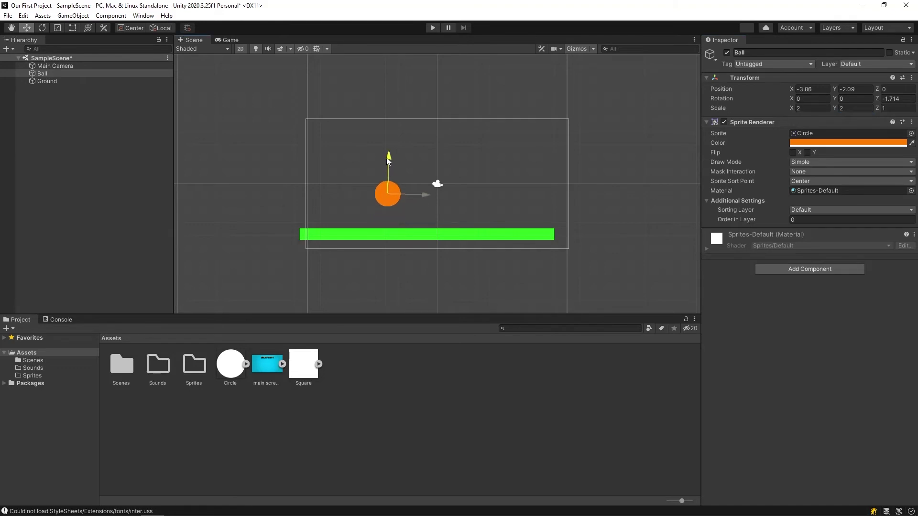
Shift the Ball to an X position of about -3.48 and test-run the scene
drag(794, 87, 796, 87)
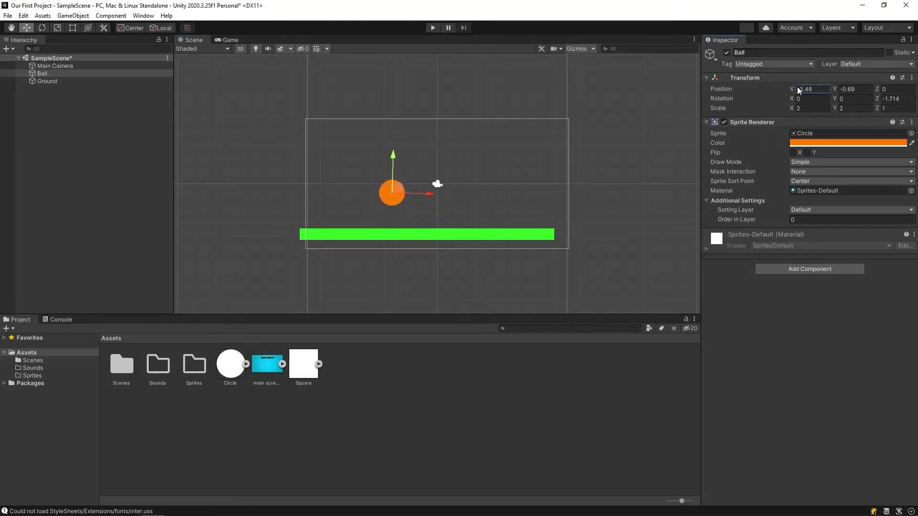
click(776, 390)
click(432, 31)
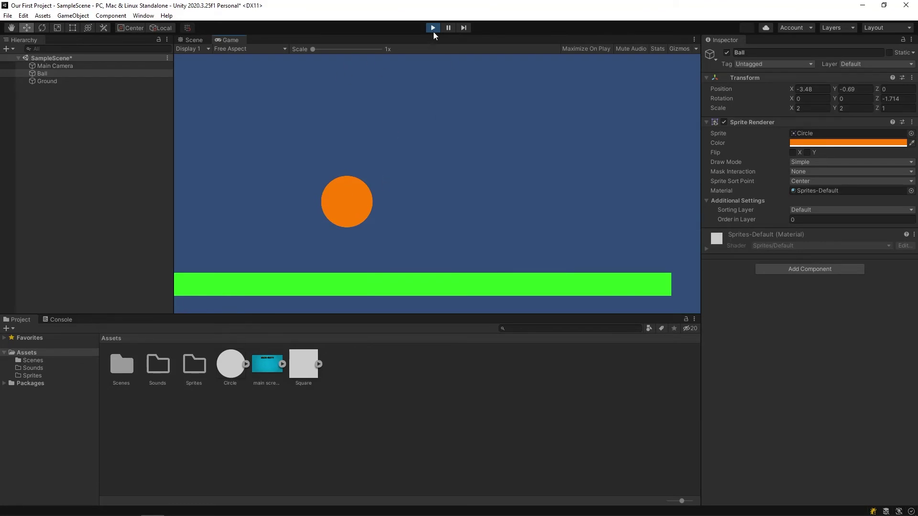
click(433, 28)
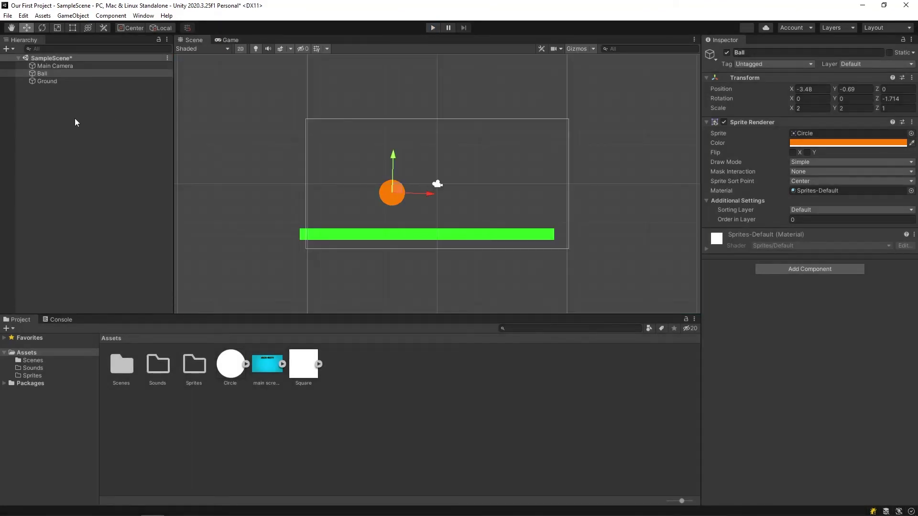
Compare the Ball's and Ground's components, and open the list of components that can be added to the Ball
click(58, 93)
click(56, 73)
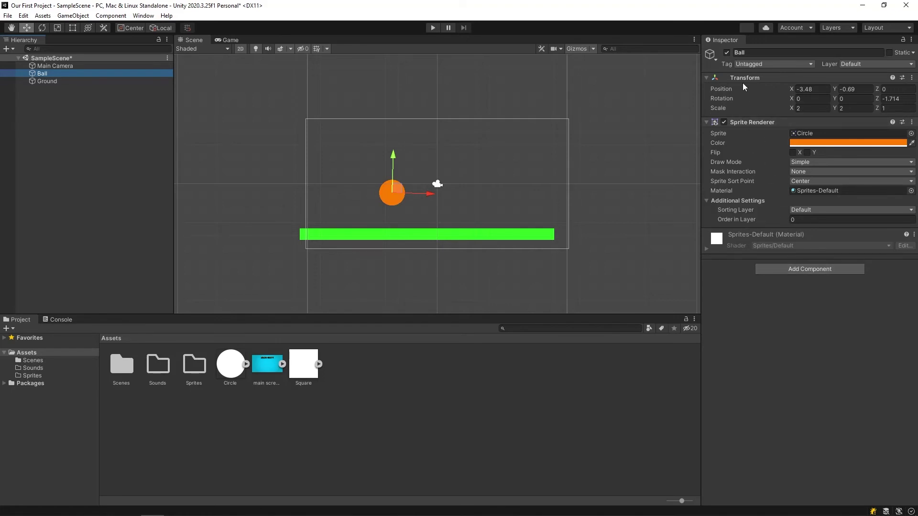
click(53, 81)
click(55, 73)
click(813, 270)
text(rigi)
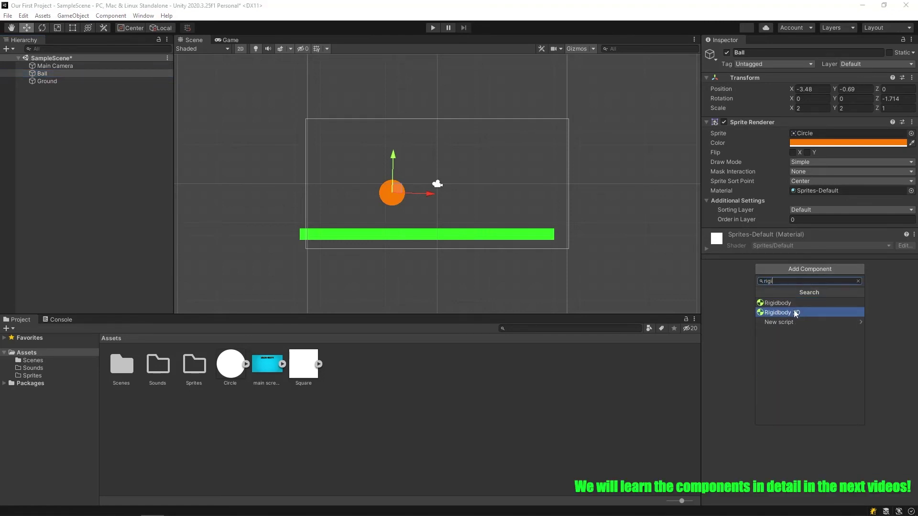
key(BackSpace)
key(BackSpace)
key(BackSpace)
key(BackSpace)
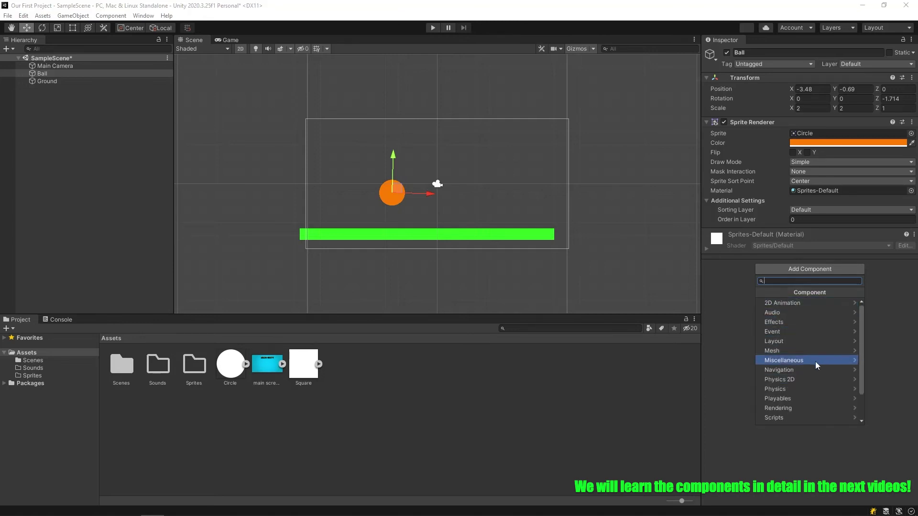
Add a Rigidbody 2D component from the Physics 2D category to the Ball and test-run the scene
click(815, 380)
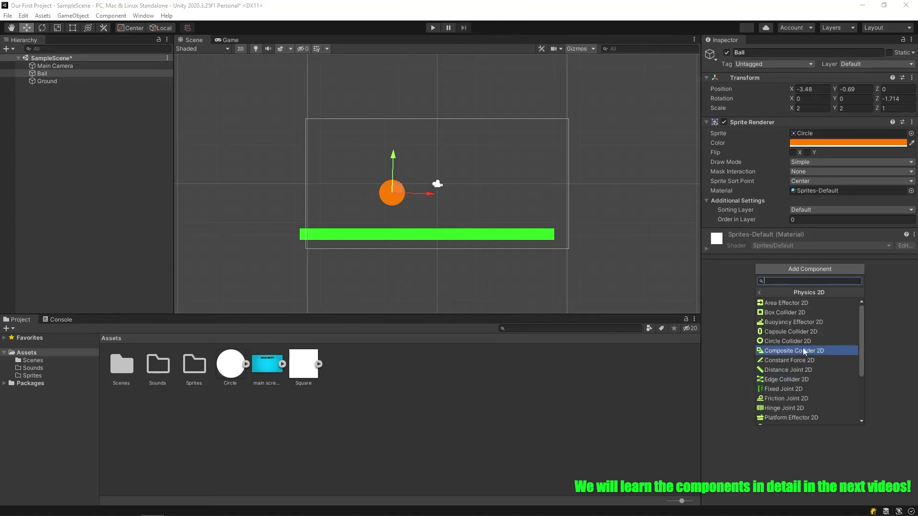
scroll(812, 360, down, 3)
scroll(812, 357, down, 2)
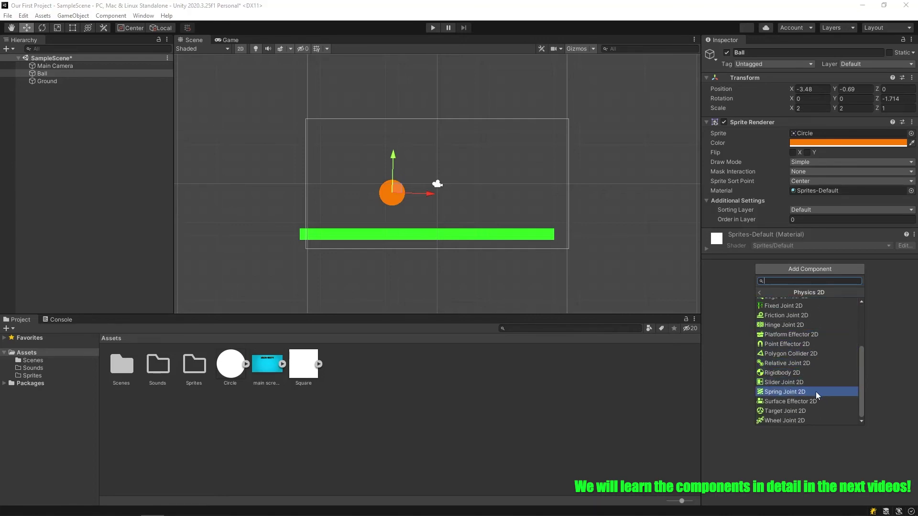
scroll(807, 327, up, 2)
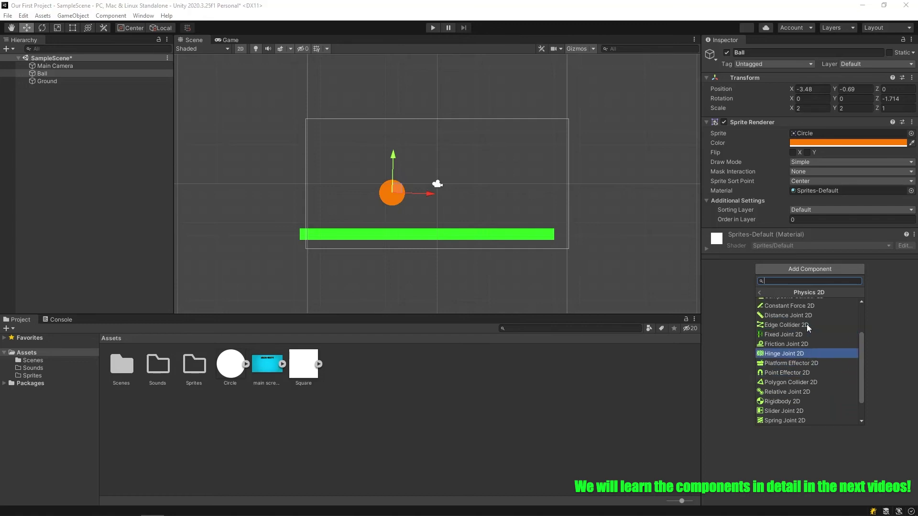
click(805, 401)
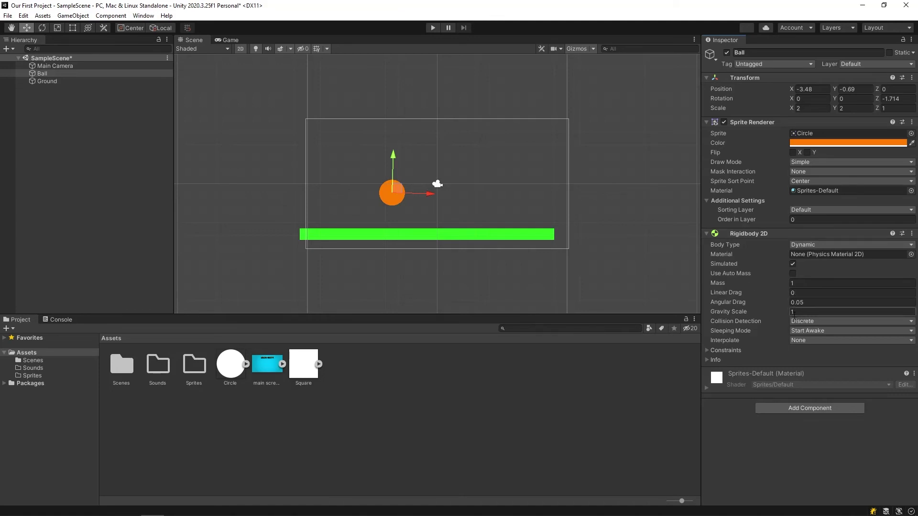
click(431, 29)
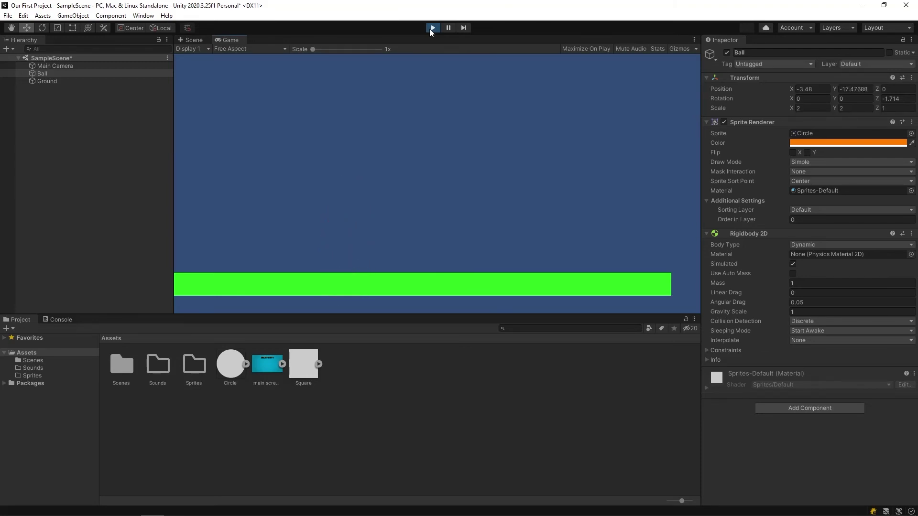
click(432, 29)
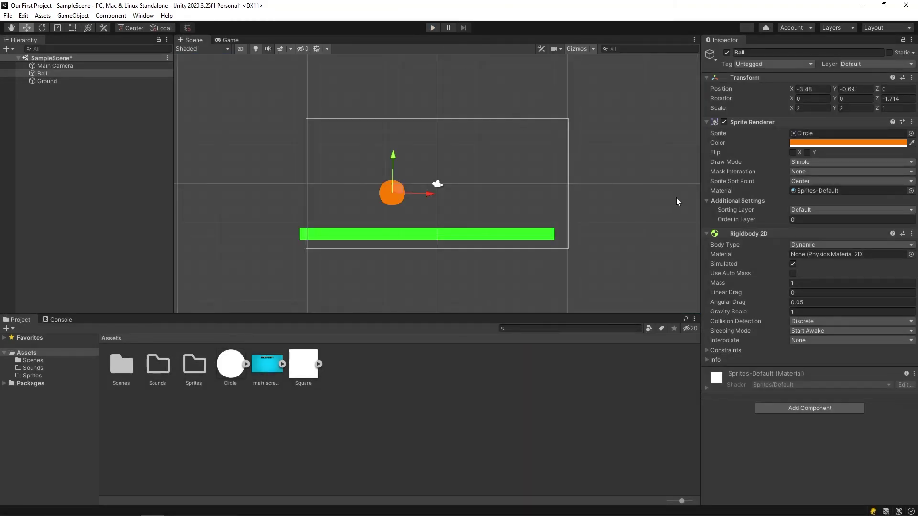
Set the Ball's Order in Layer to 2 and raise it to about X -3.41, Y 1.86
click(789, 220)
mouse_move(395, 153)
mouse_down()
mouse_move(396, 188)
mouse_move(396, 159)
mouse_up()
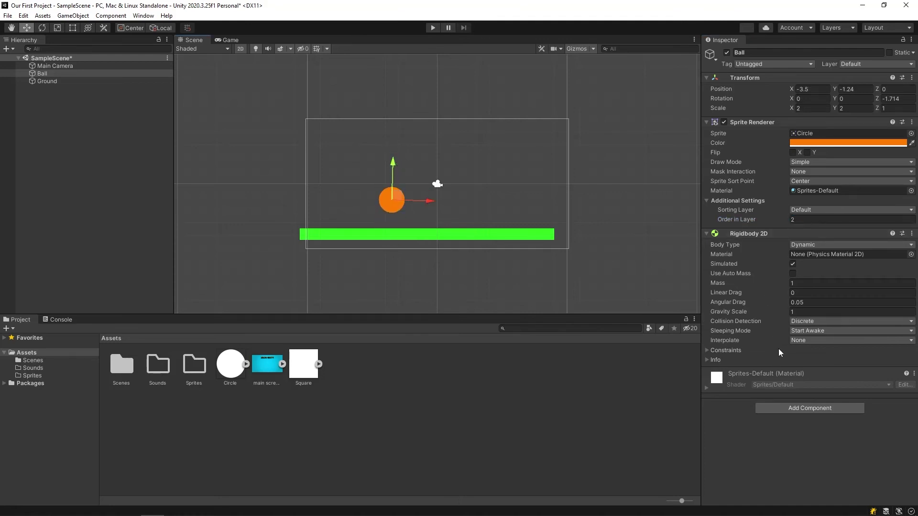
drag(397, 165, 403, 118)
Test-run the scene with the raised Ball, and add a Circle Collider 2D component to the Ball
click(432, 29)
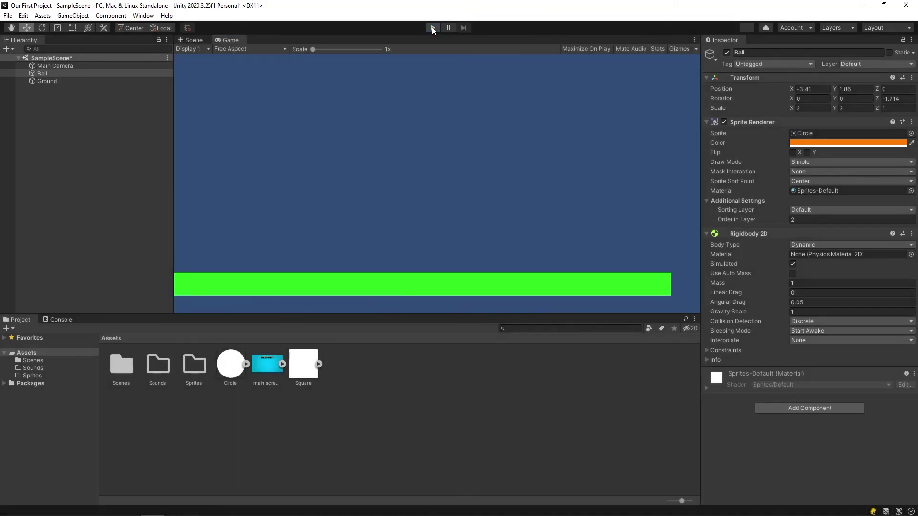
click(433, 29)
click(810, 408)
text(circle)
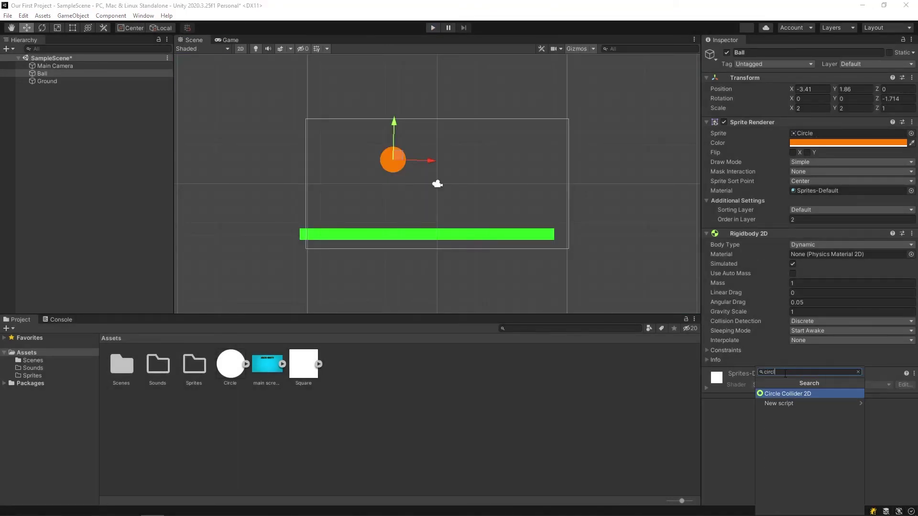
click(784, 389)
scroll(314, 138, up, 2)
scroll(402, 137, up, 2)
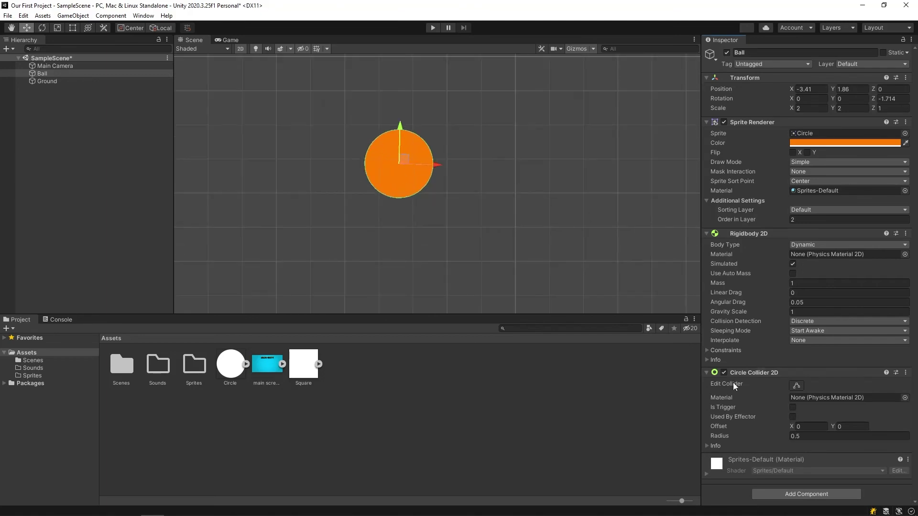
Add a Box Collider 2D component to the Ground and briefly hide its Sprite Renderer to check the collider outline
scroll(465, 170, down, 5)
middle_drag(465, 169, 454, 184)
click(61, 82)
click(790, 268)
text(box)
key(Return)
scroll(418, 246, up, 3)
click(724, 123)
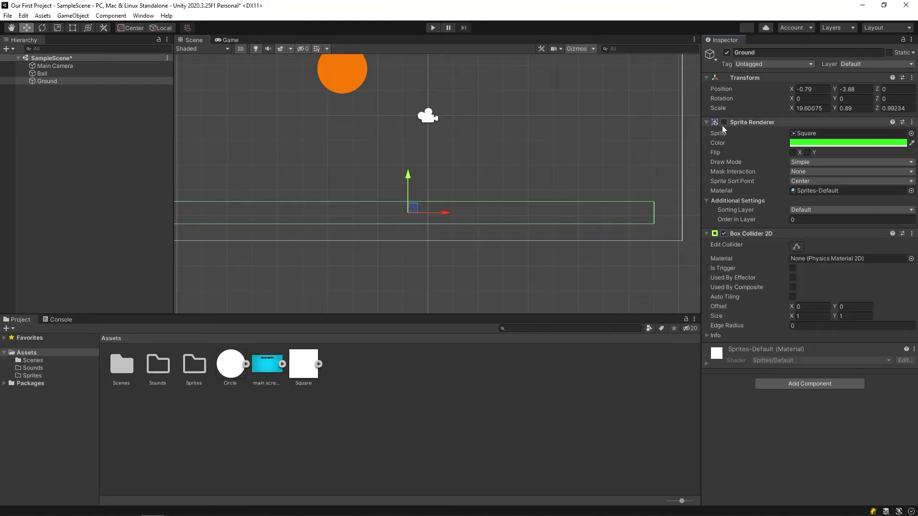
click(725, 123)
scroll(500, 187, down, 4)
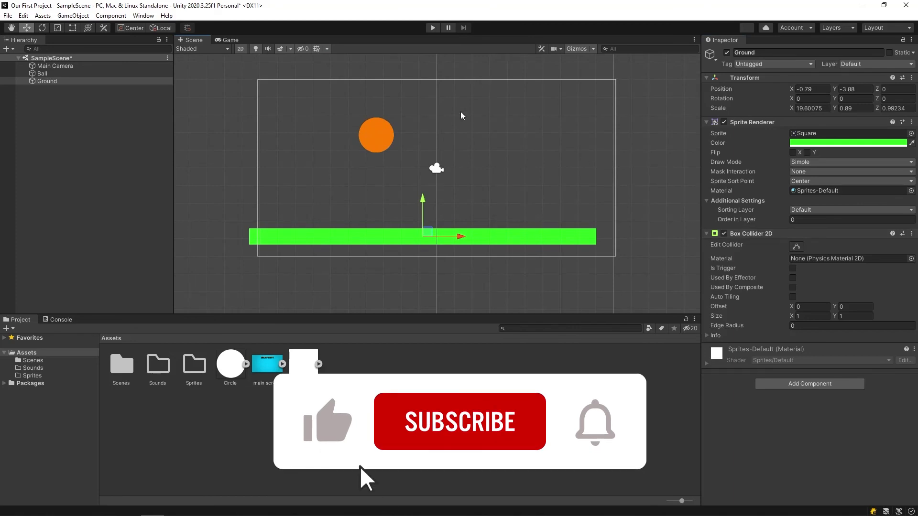
Test-run the scene twice to check how the Ball collides with the Ground
click(432, 28)
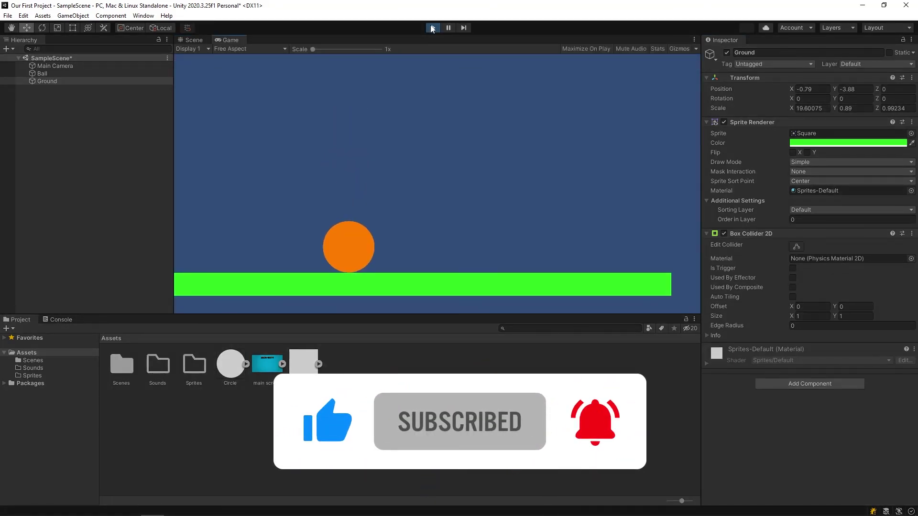
click(432, 28)
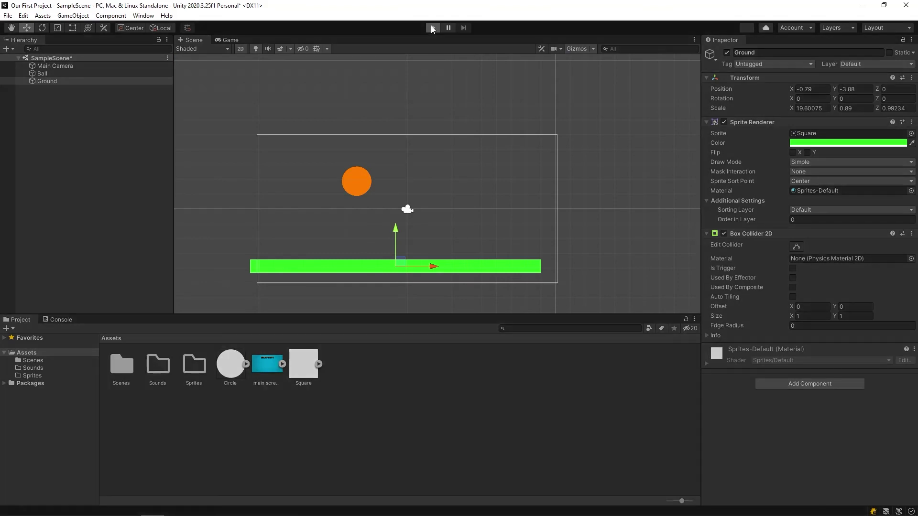
click(432, 27)
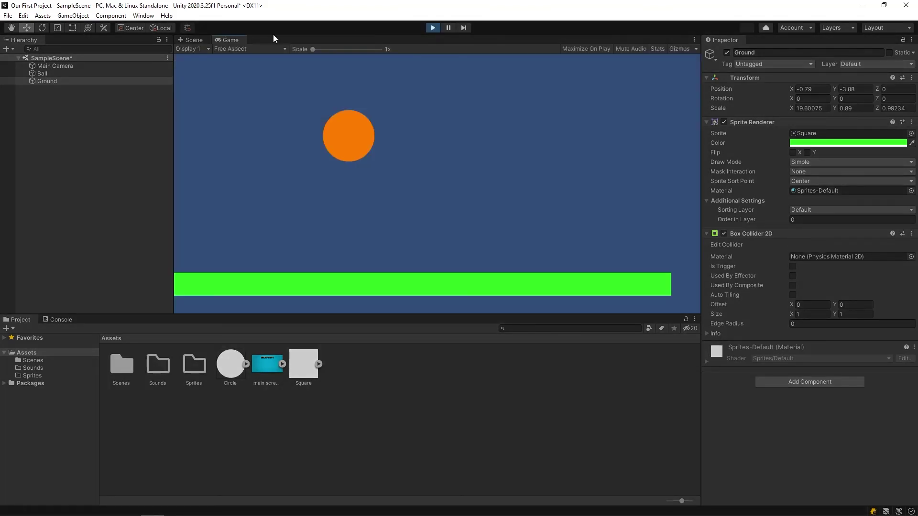
click(430, 28)
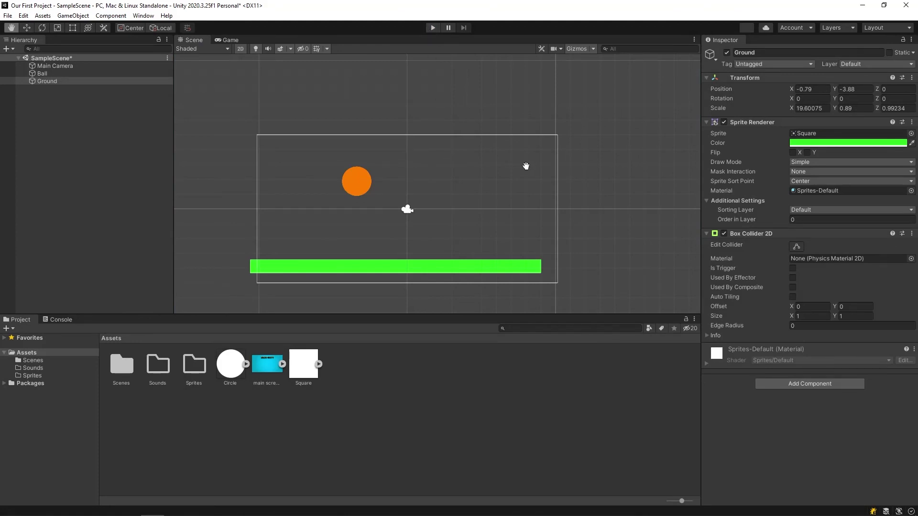
Create a Physics Material 2D in the Assets folder, keeping its default name
right_click(378, 419)
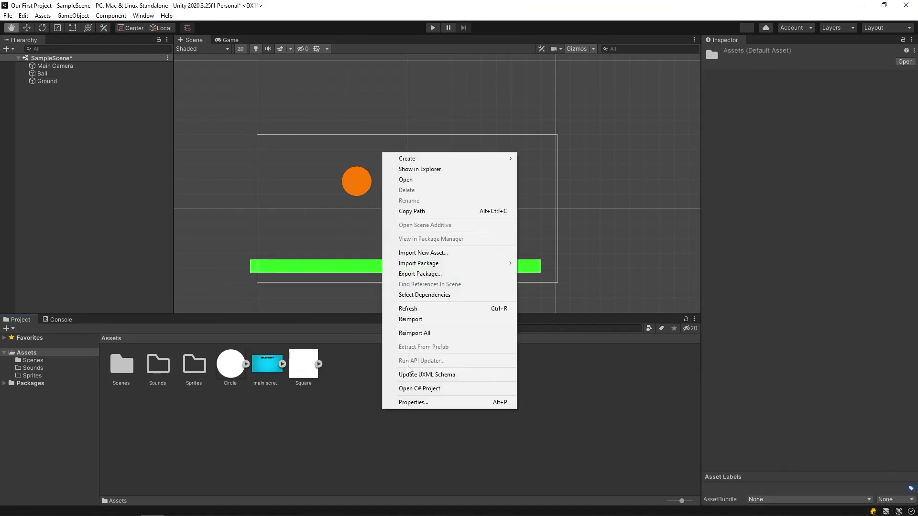
mouse_move(442, 158)
mouse_move(574, 154)
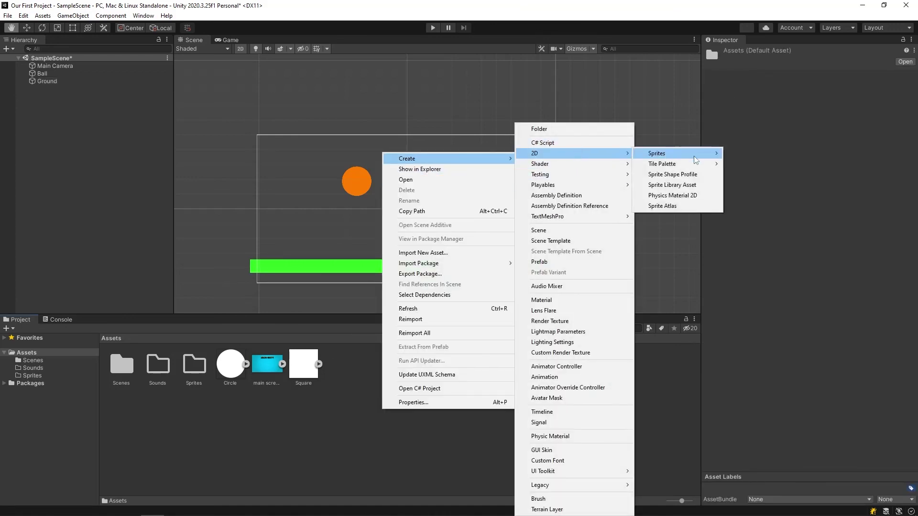
click(675, 195)
key(Return)
Set the new physics material's Bounciness to 1
click(46, 74)
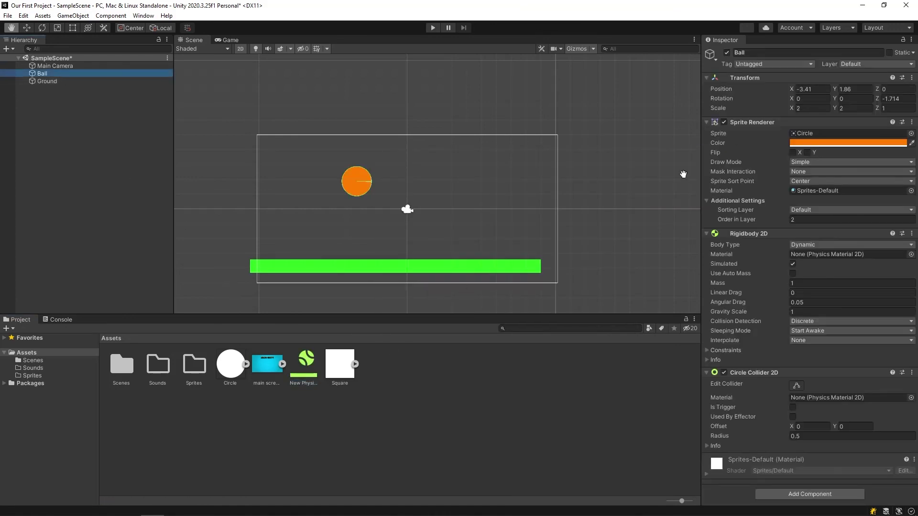
click(307, 364)
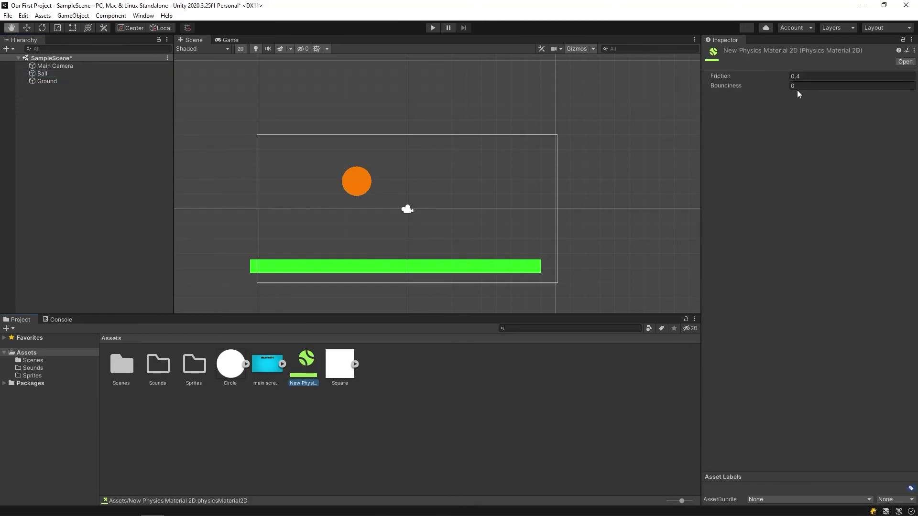
click(807, 84)
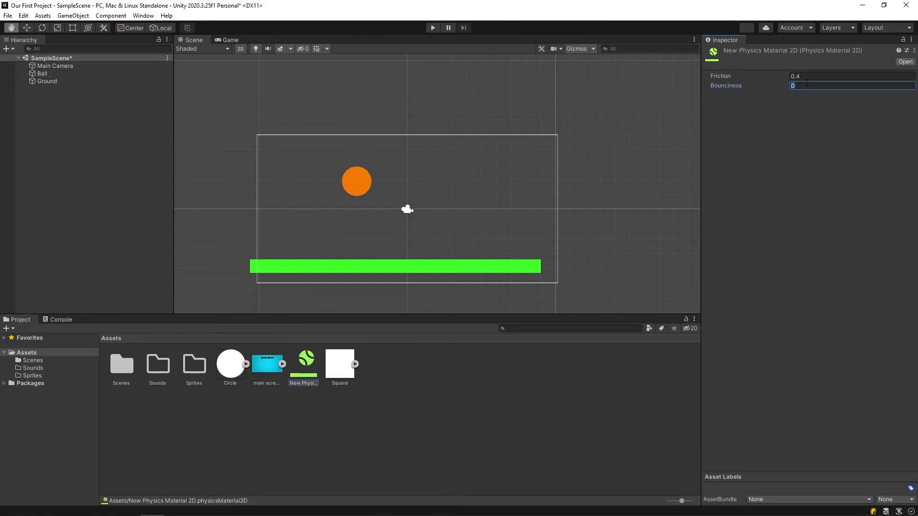
text(1)
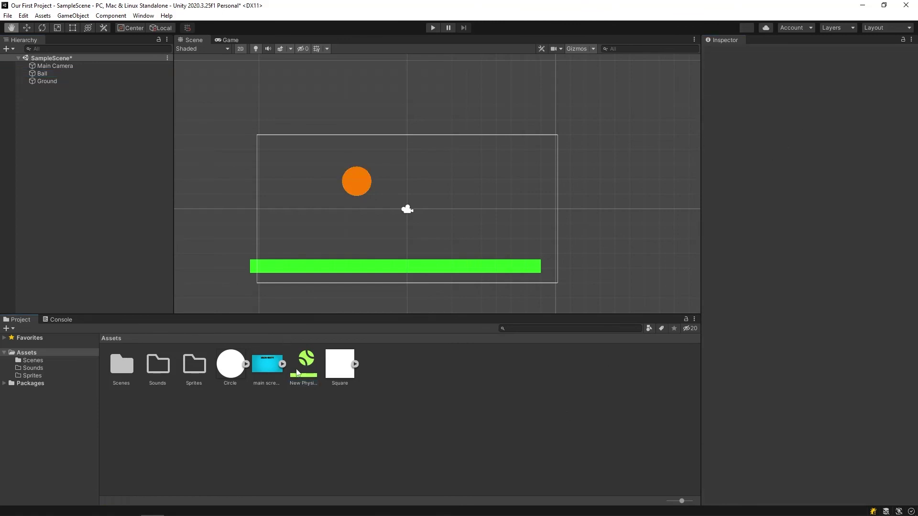
Assign the New Physics Material 2D to the Ball's Rigidbody 2D and run the scene
click(47, 80)
click(42, 74)
drag(316, 368, 861, 256)
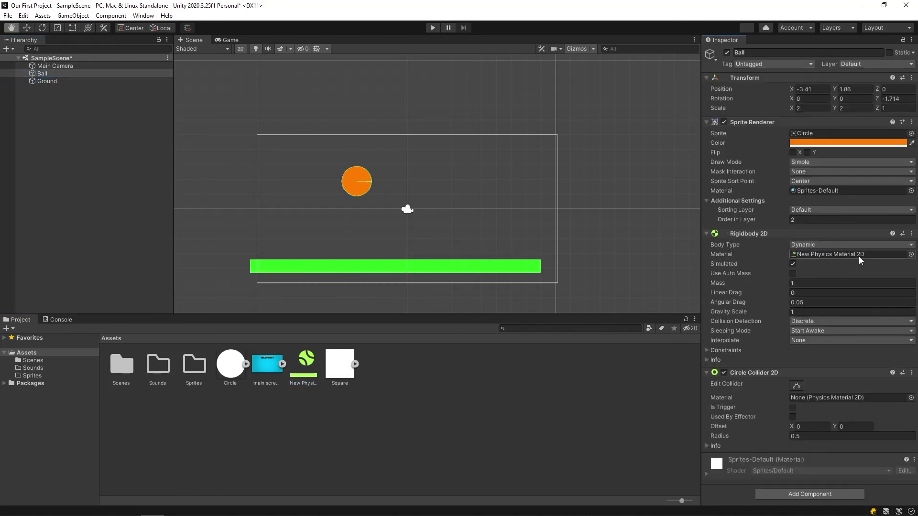
click(433, 28)
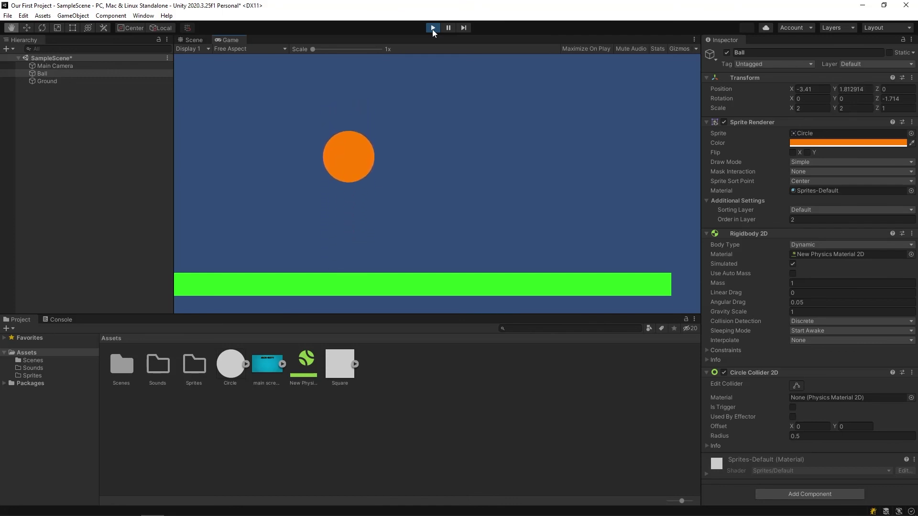
Try a Gravity Scale of 4.39 on the Ball's Rigidbody 2D in the Scene view while the game runs
click(199, 40)
scroll(435, 185, down, 3)
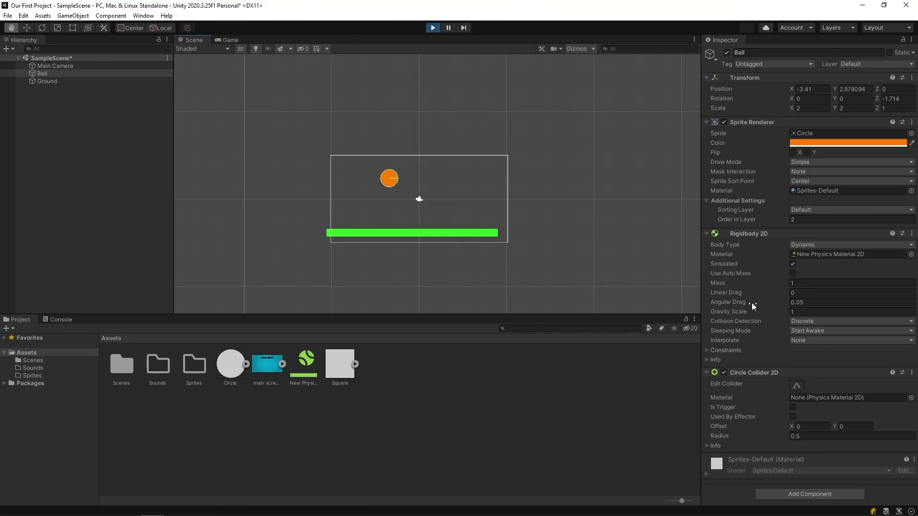
click(790, 311)
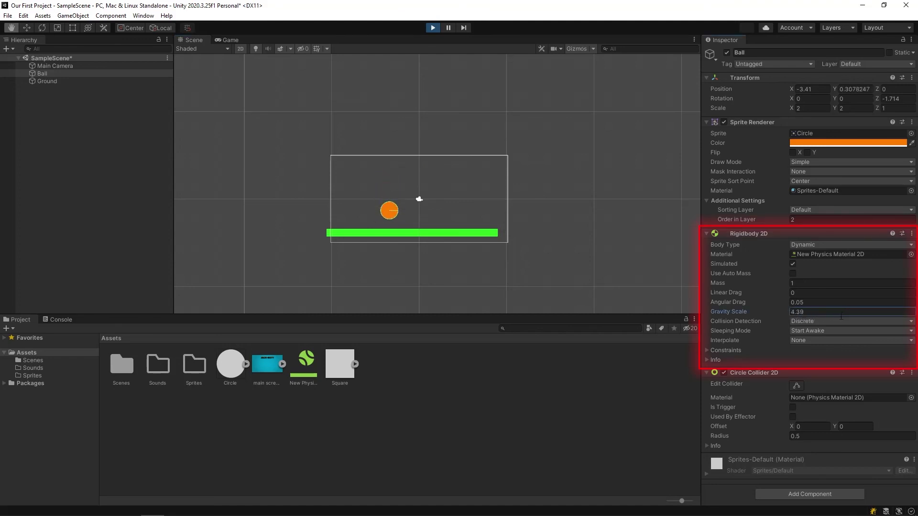
Try a Gravity Scale of 0 on the running Ball and follow its upward motion in the Scene view
click(816, 311)
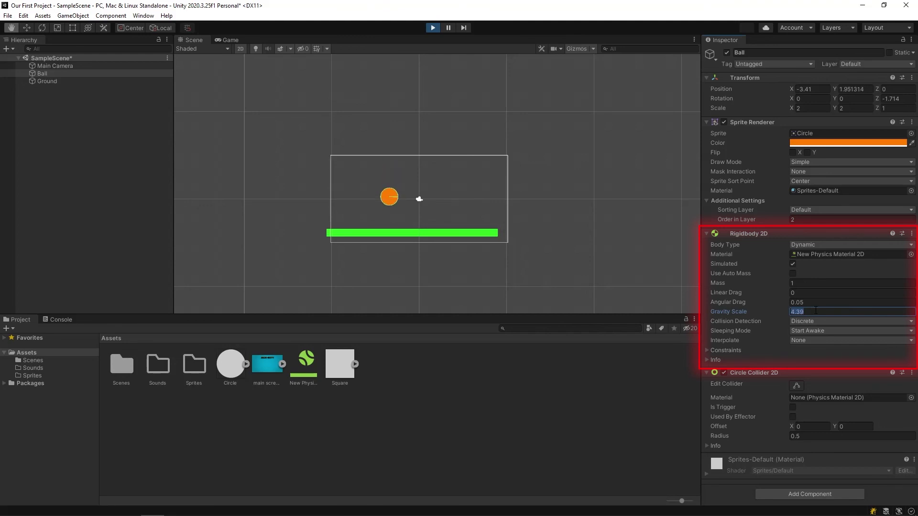
text(0)
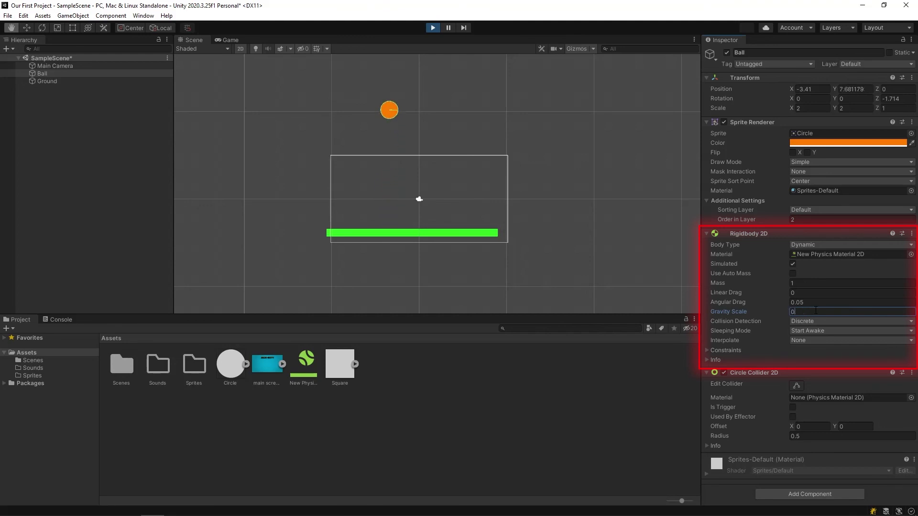
scroll(437, 193, down, 3)
drag(531, 160, 512, 241)
scroll(644, 286, down, 2)
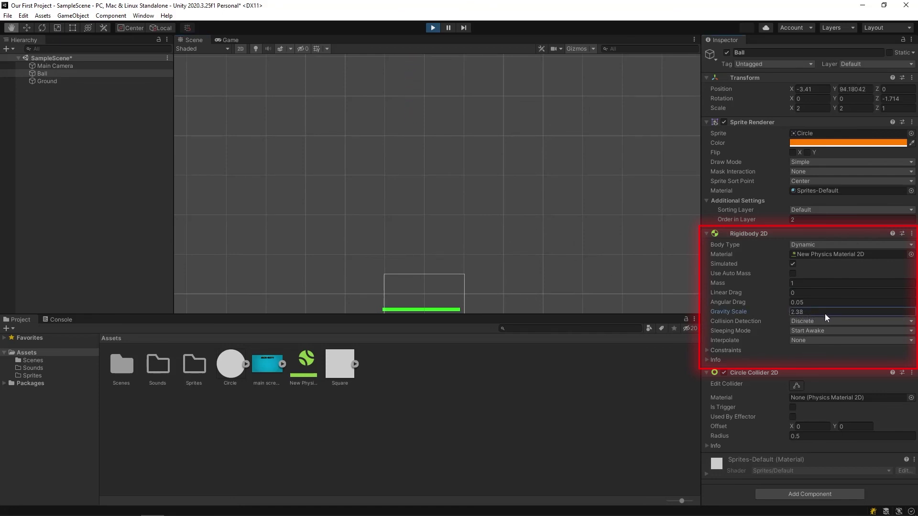
Try a Gravity Scale of 3.7 on the running Ball and watch its bounce in the Scene and Game views
key(BackSpace)
key(BackSpace)
text(7)
scroll(487, 219, down, 2)
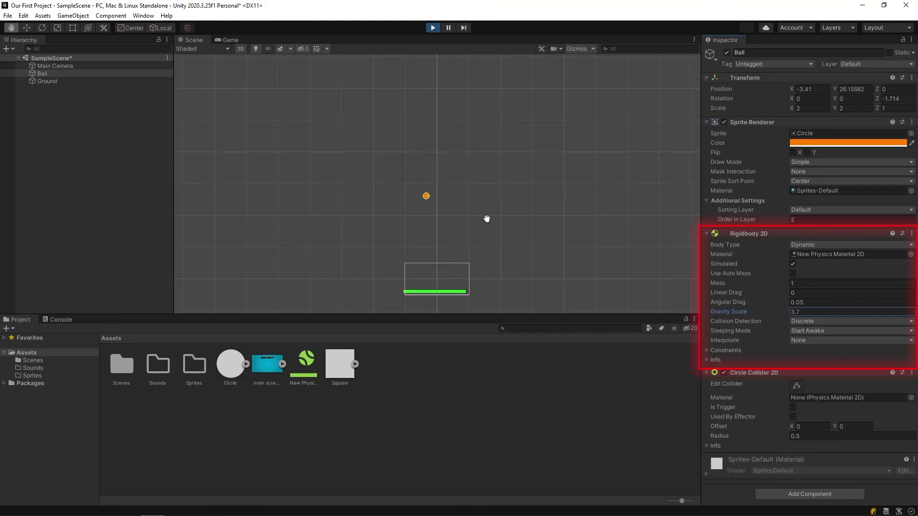
scroll(478, 172, down, 3)
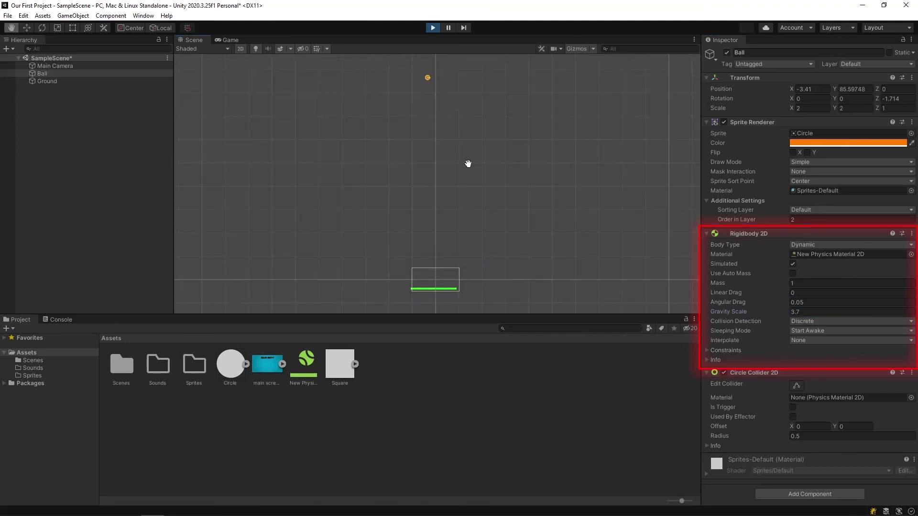
scroll(441, 205, up, 1)
drag(440, 205, 409, 125)
click(229, 40)
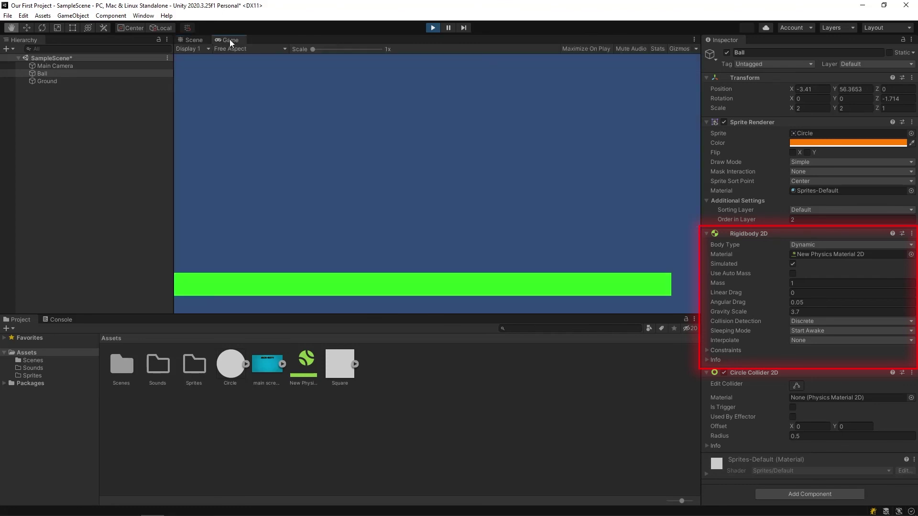
click(196, 40)
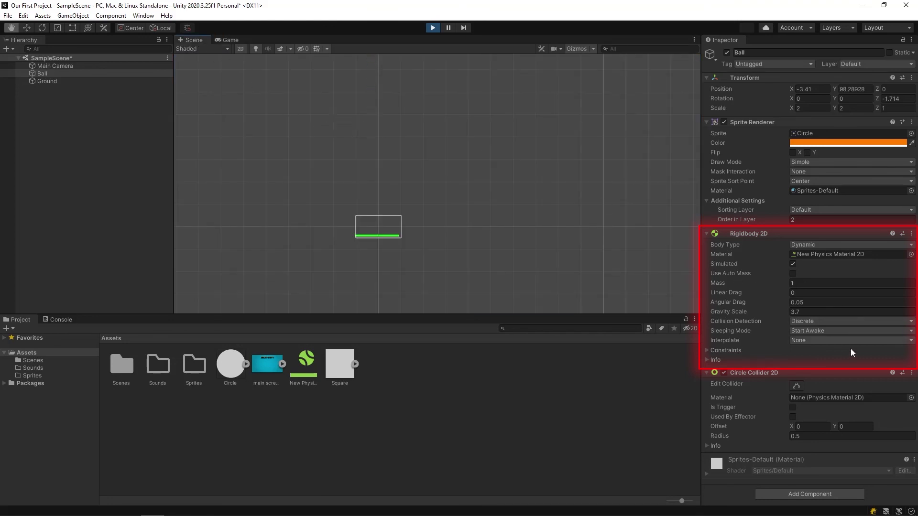
Try a Gravity Scale of 3.57 on the Ball, stop the running game and frame the Ball and Ground in the Scene view
drag(789, 311, 785, 311)
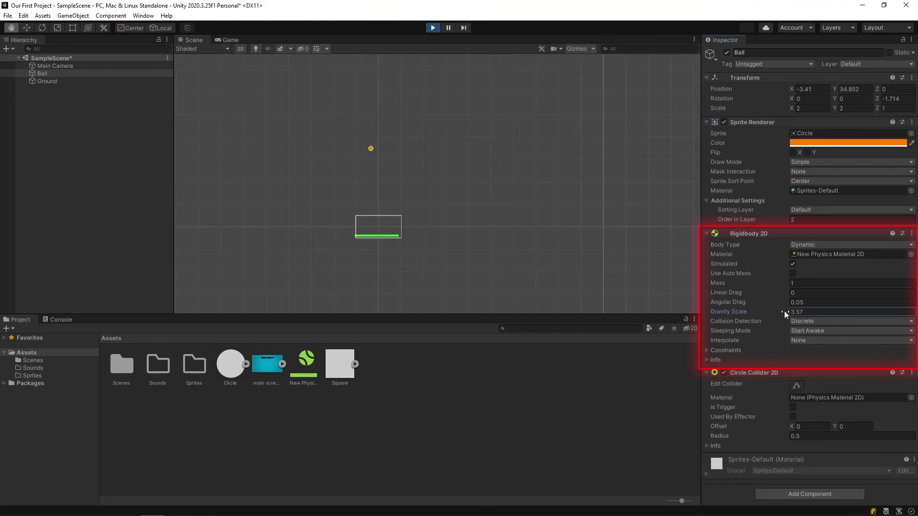
click(433, 27)
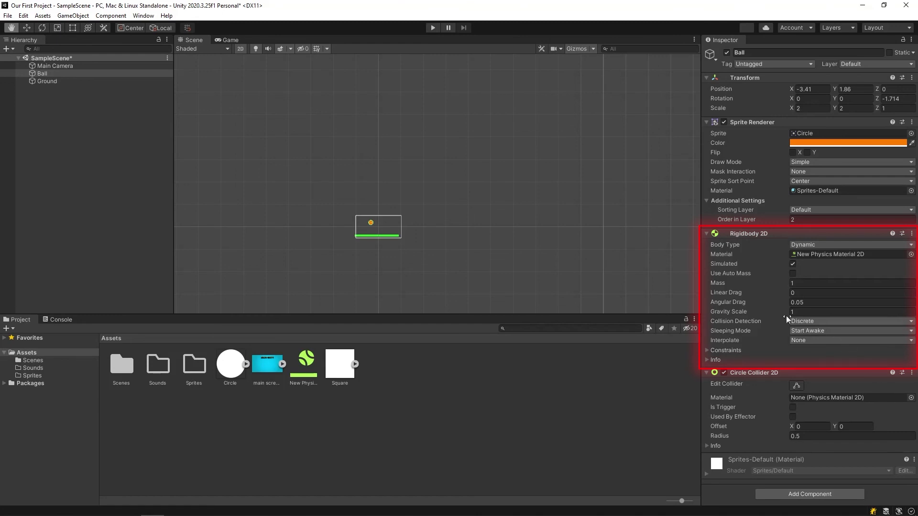
scroll(378, 239, up, 8)
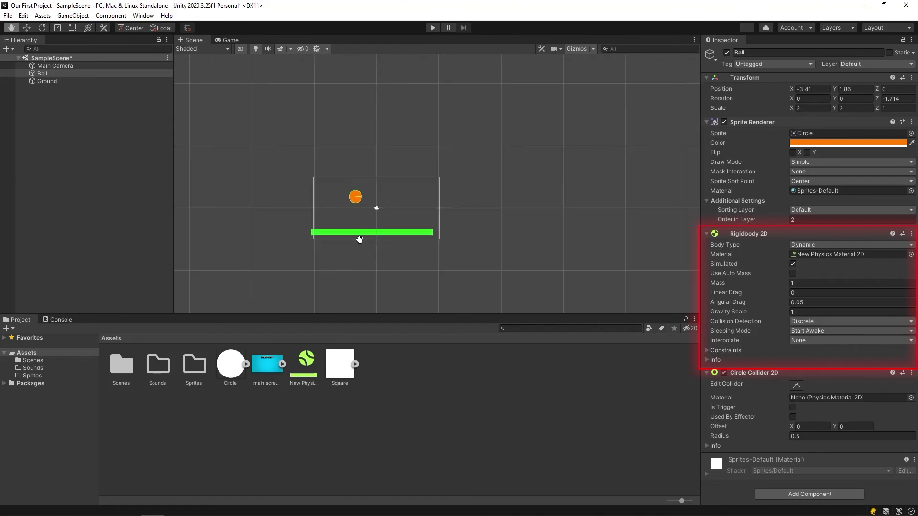
scroll(367, 251, up, 1)
scroll(293, 251, up, 1)
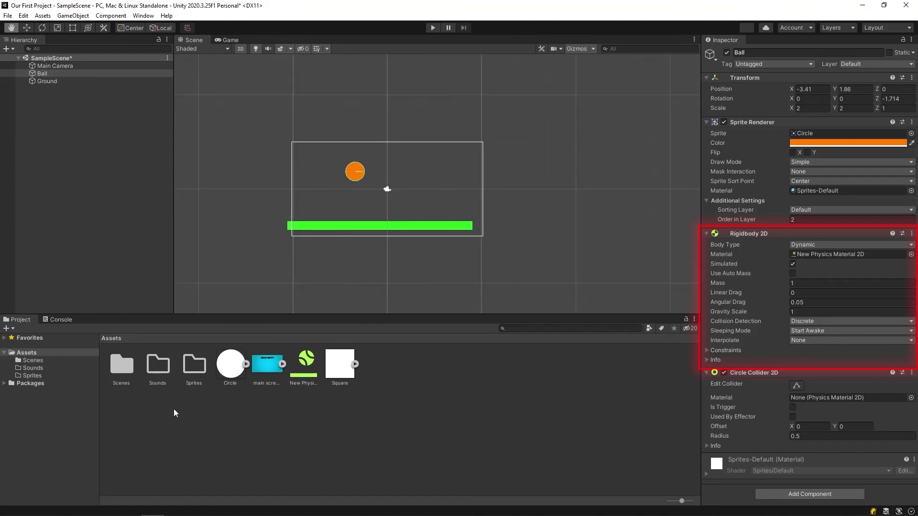